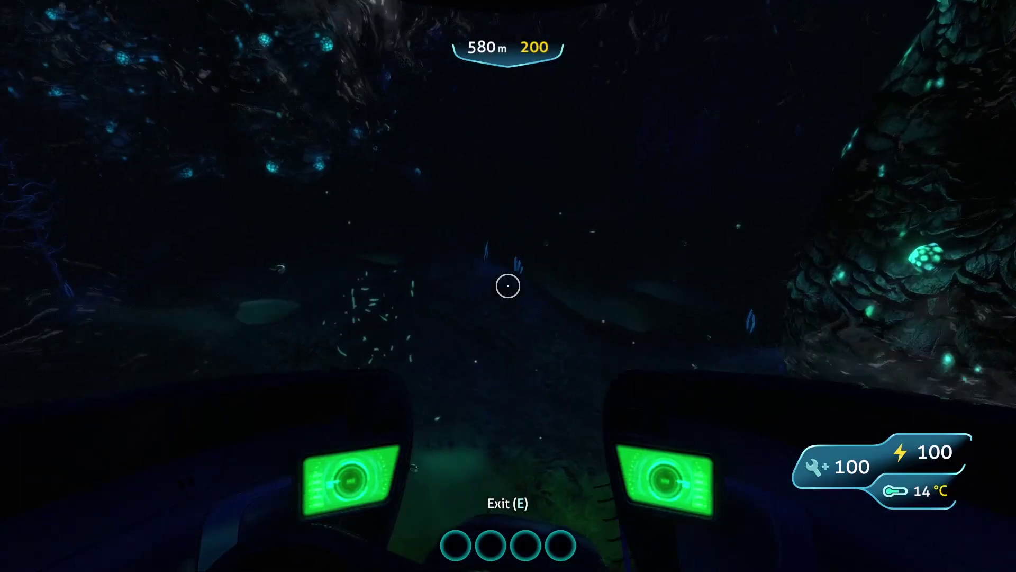
{"action": "key", "text": "w"}
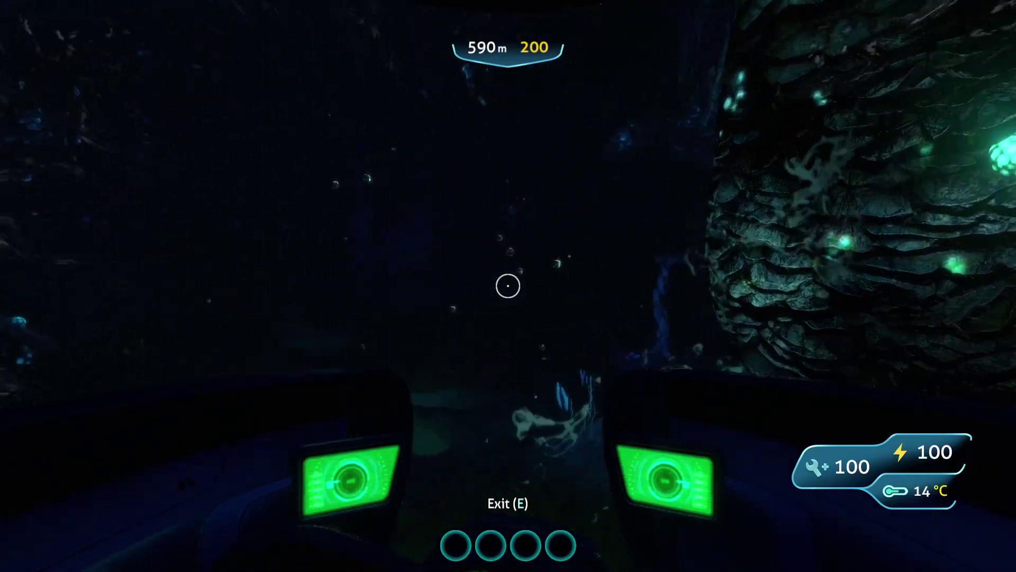
{"action": "key", "text": "w"}
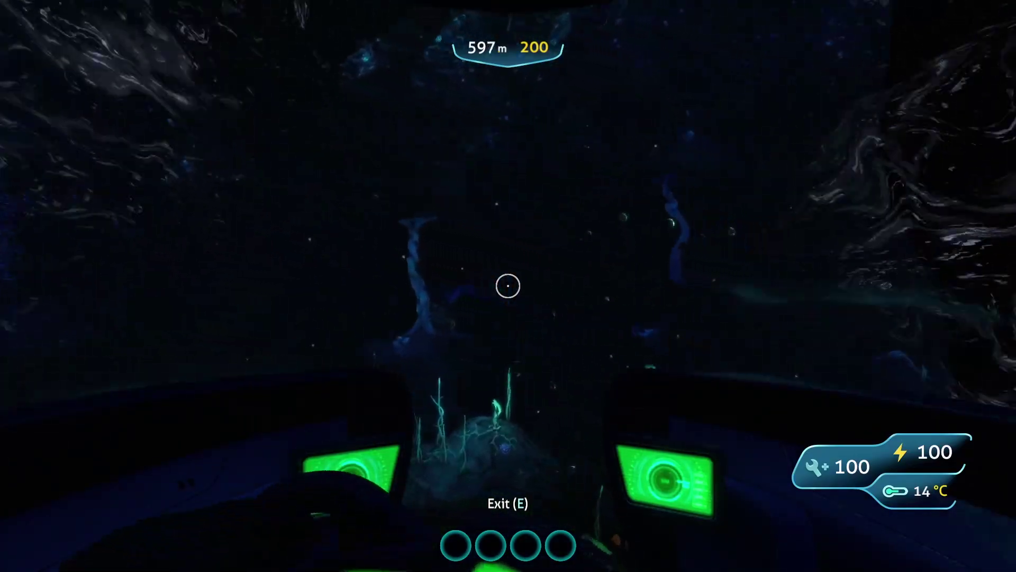
{"action": "key", "text": "w"}
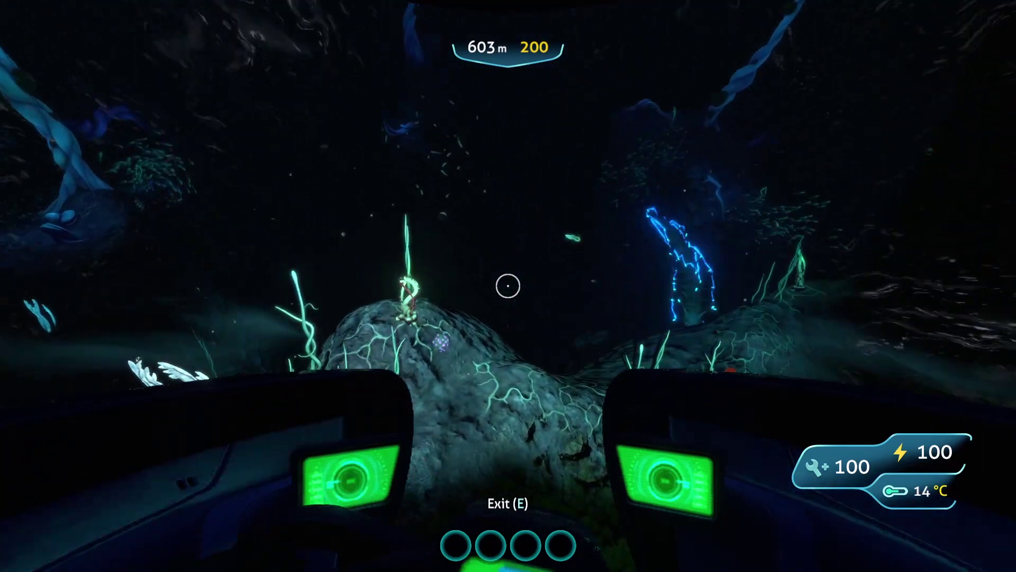
{"action": "key", "text": "w"}
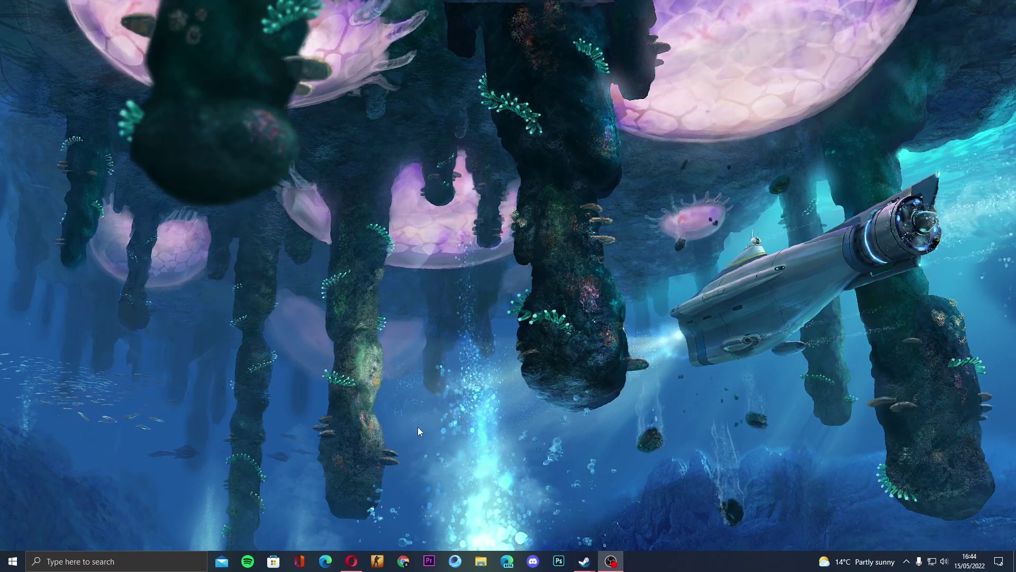
Step: Switch to the Opera browser and look over the Base Clocks mod page for Subnautica on Nexus Mods
{"action": "left_click", "coordinate": [351, 561]}
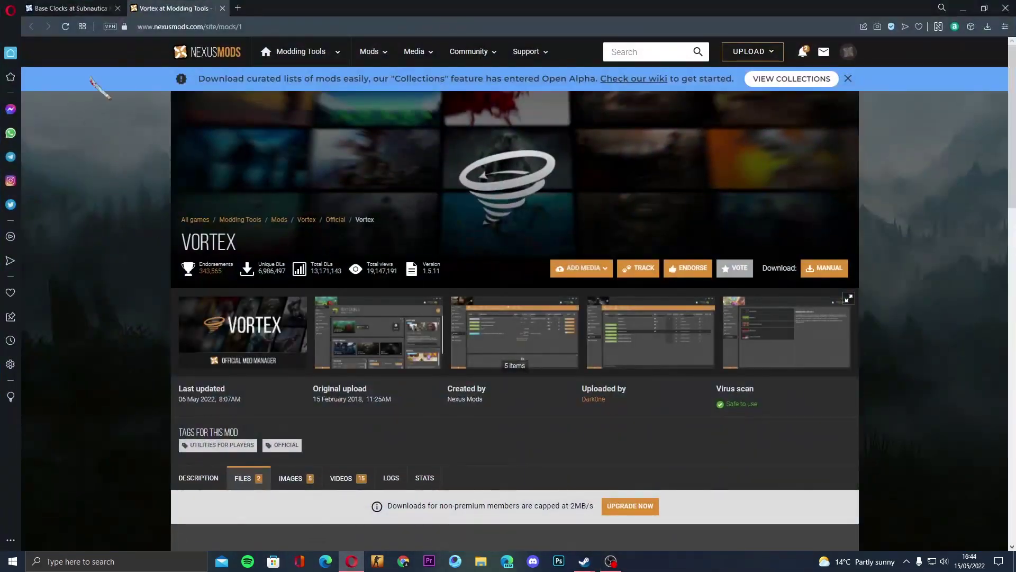
{"action": "left_click", "coordinate": [81, 13]}
{"action": "scroll", "coordinate": [386, 274], "scroll_direction": "down", "scroll_amount": 1}
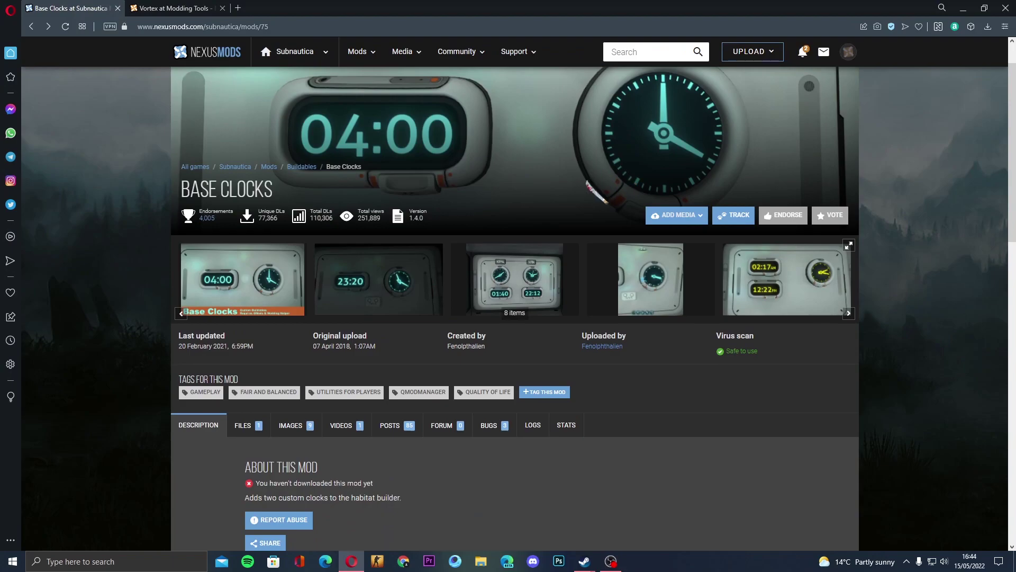
{"action": "scroll", "coordinate": [521, 167], "scroll_direction": "up", "scroll_amount": 1}
{"action": "scroll", "coordinate": [503, 209], "scroll_direction": "down", "scroll_amount": 1}
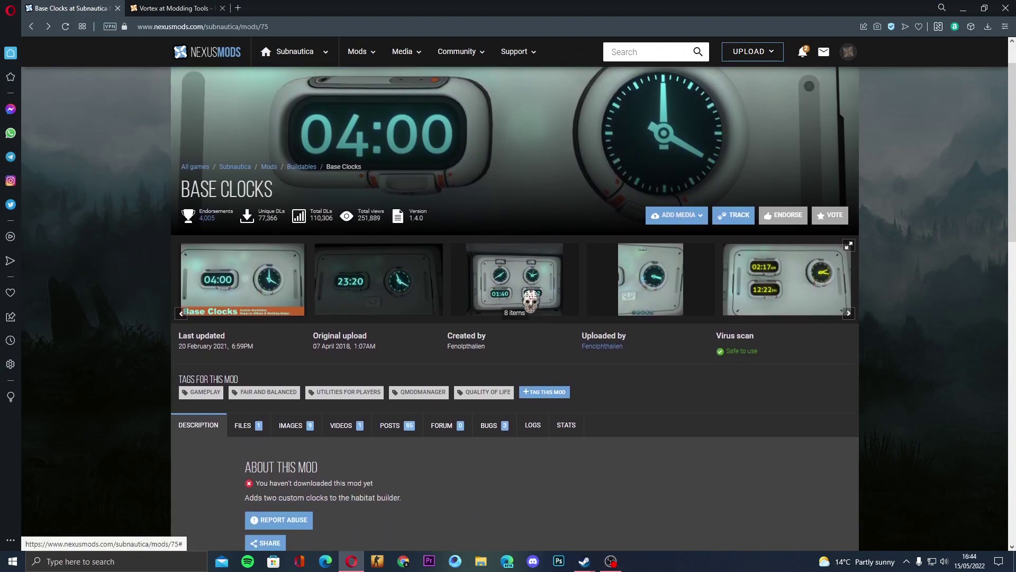
{"action": "scroll", "coordinate": [418, 270], "scroll_direction": "down", "scroll_amount": 2}
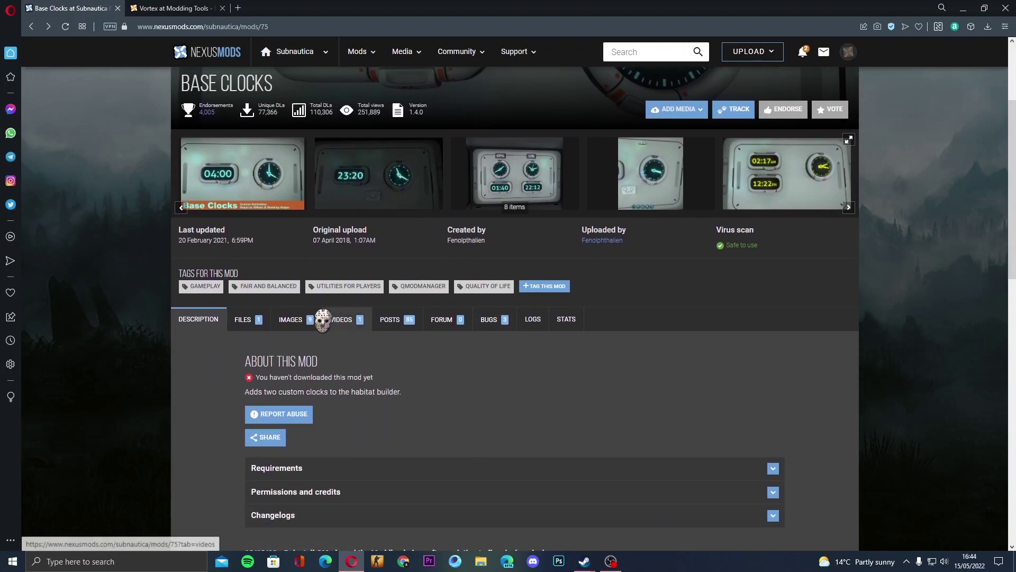
{"action": "scroll", "coordinate": [307, 313], "scroll_direction": "up", "scroll_amount": 1}
{"action": "scroll", "coordinate": [292, 292], "scroll_direction": "up", "scroll_amount": 1}
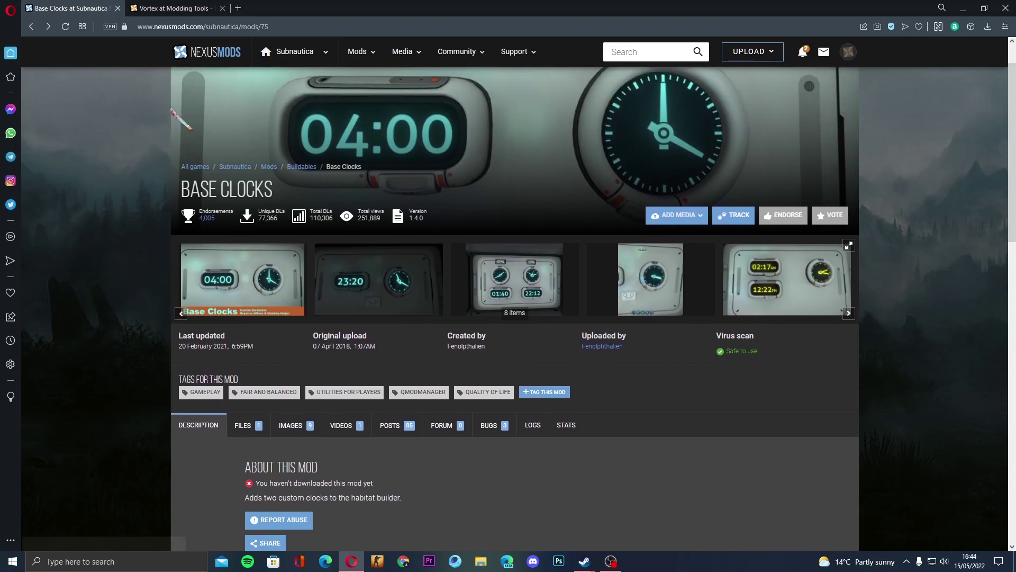
Step: Go to the Vortex page on Nexus Mods and examine its main files, including the one-click and custom install location installers
{"action": "left_click", "coordinate": [174, 8]}
{"action": "scroll", "coordinate": [291, 248], "scroll_direction": "down", "scroll_amount": 2}
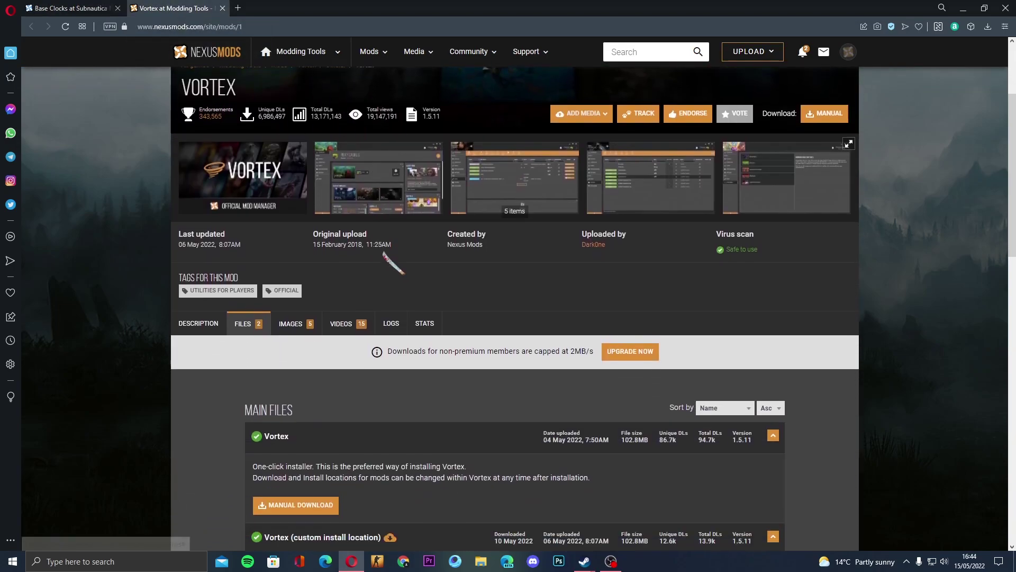
{"action": "scroll", "coordinate": [587, 333], "scroll_direction": "up", "scroll_amount": 1}
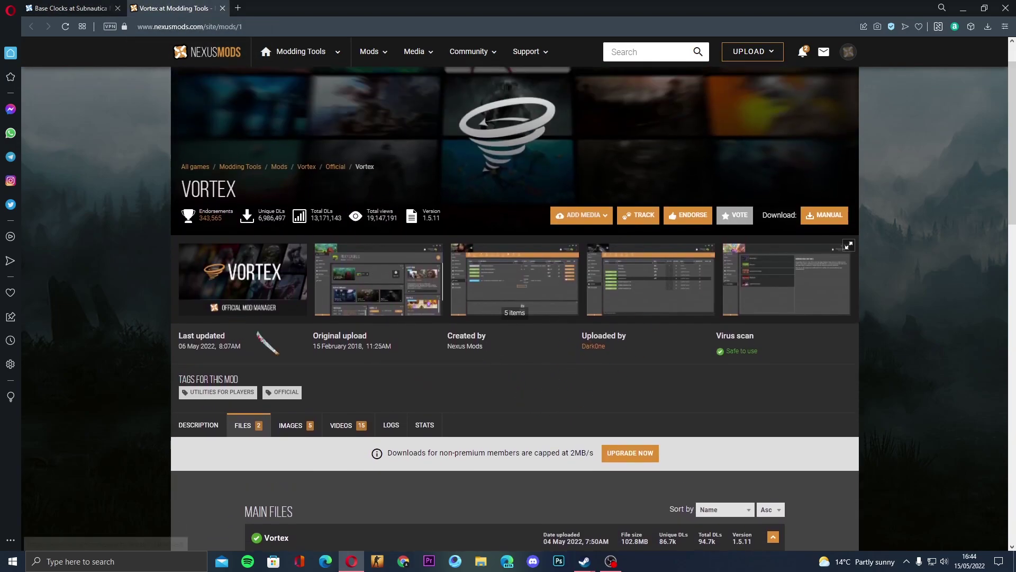
{"action": "scroll", "coordinate": [476, 370], "scroll_direction": "down", "scroll_amount": 3}
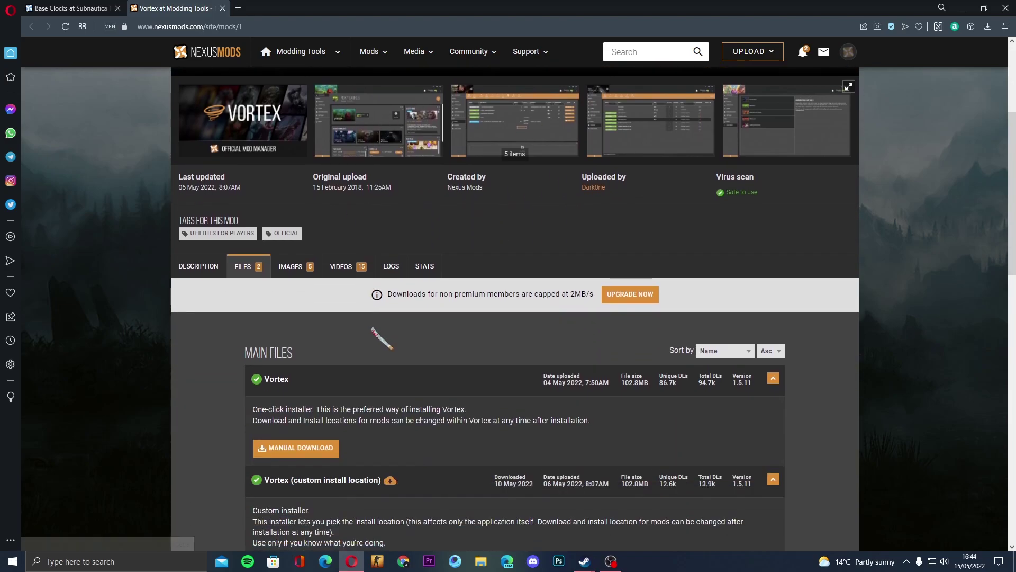
{"action": "scroll", "coordinate": [569, 399], "scroll_direction": "up", "scroll_amount": 3}
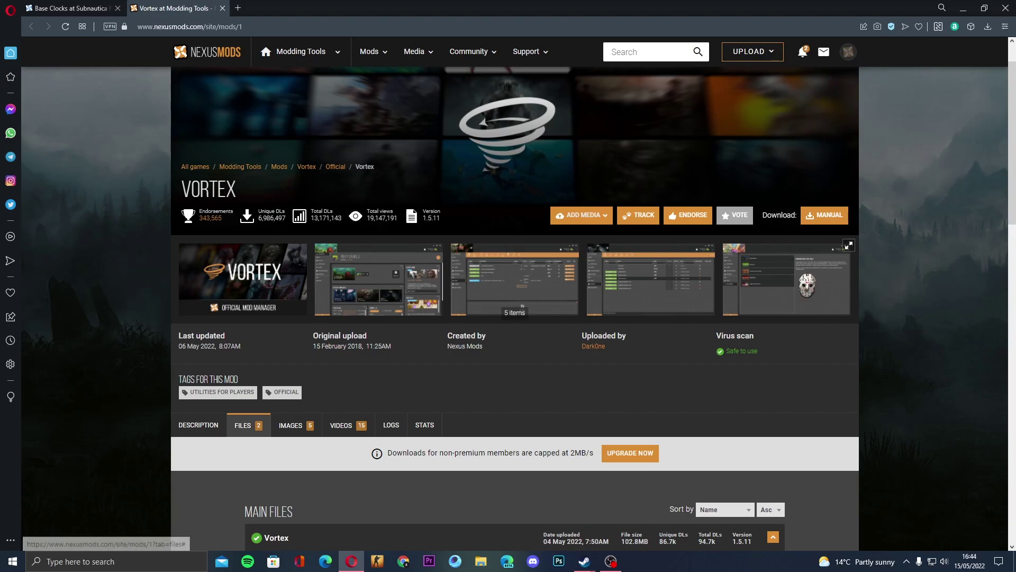
{"action": "scroll", "coordinate": [538, 260], "scroll_direction": "down", "scroll_amount": 1}
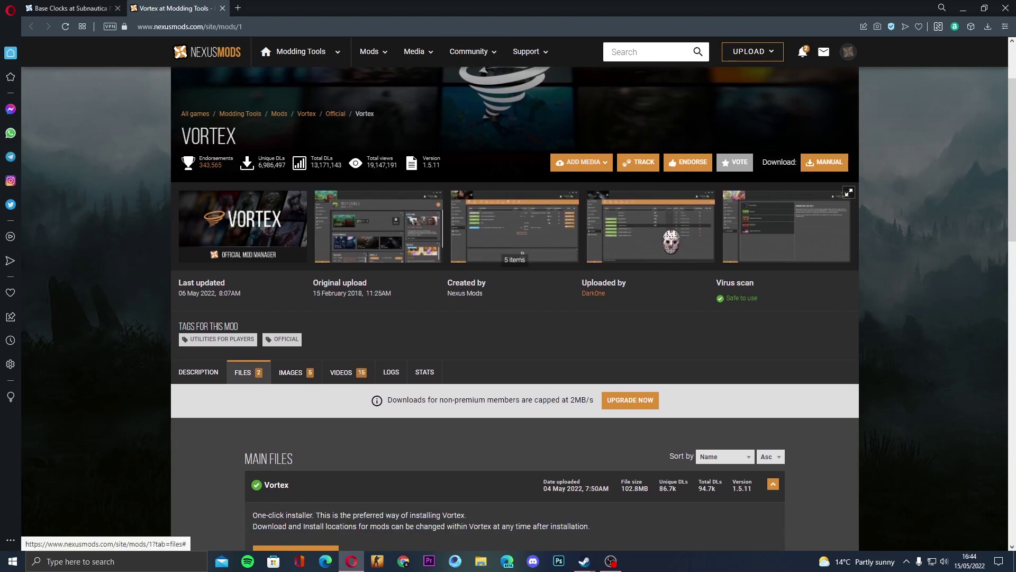
{"action": "scroll", "coordinate": [704, 180], "scroll_direction": "up", "scroll_amount": 2}
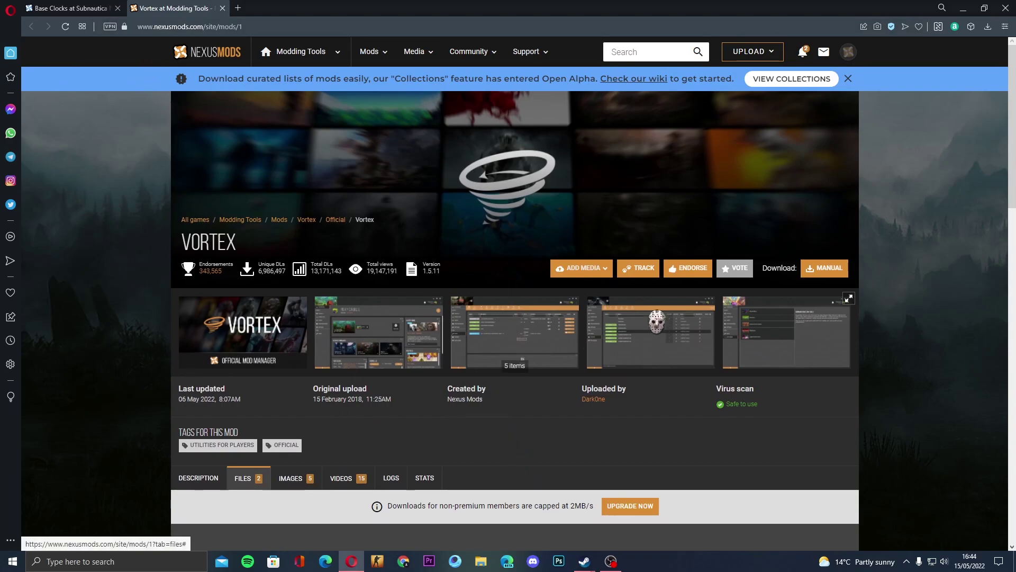
{"action": "scroll", "coordinate": [652, 331], "scroll_direction": "down", "scroll_amount": 6}
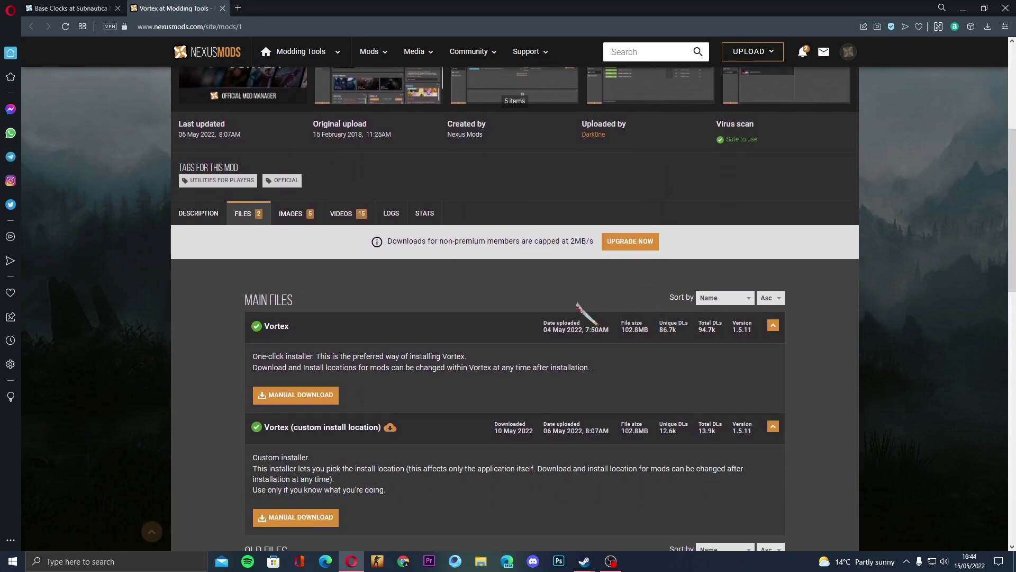
{"action": "scroll", "coordinate": [317, 275], "scroll_direction": "down", "scroll_amount": 3}
{"action": "scroll", "coordinate": [340, 318], "scroll_direction": "up", "scroll_amount": 2}
{"action": "scroll", "coordinate": [344, 338], "scroll_direction": "up", "scroll_amount": 1}
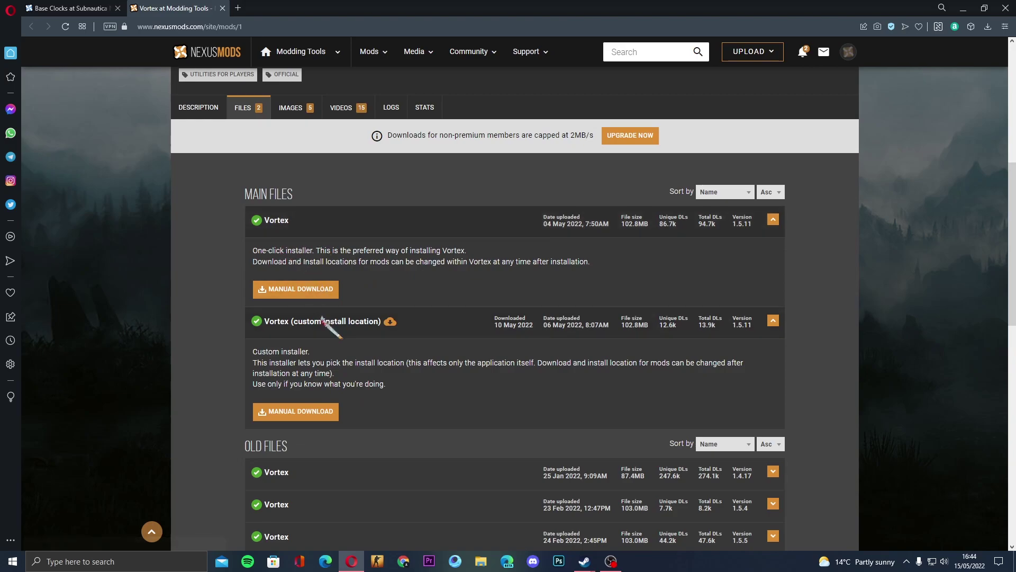
Step: Start a manual slow download of the Vortex (custom install location) installer from the main files
{"action": "scroll", "coordinate": [450, 322], "scroll_direction": "down", "scroll_amount": 2}
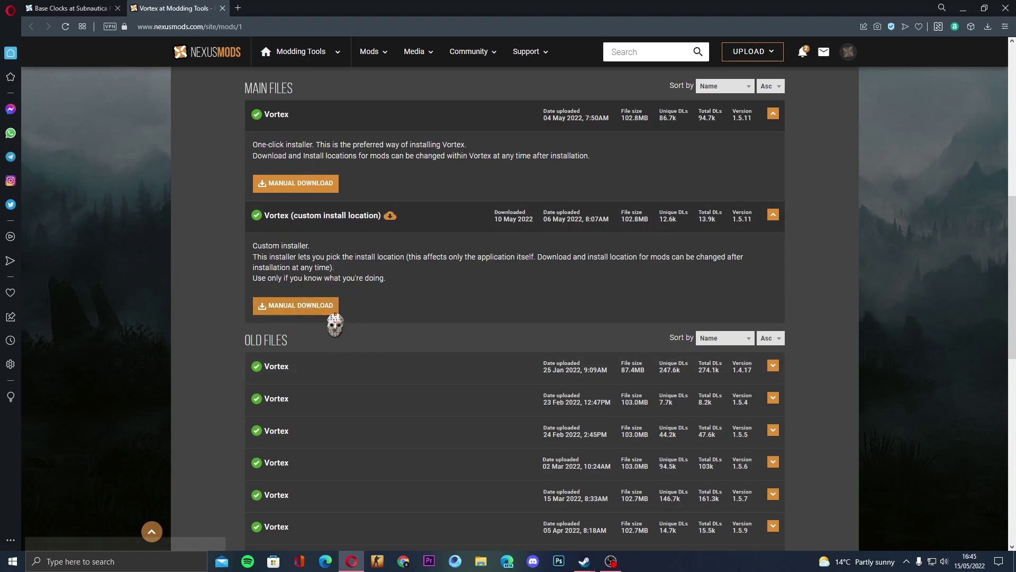
{"action": "left_click", "coordinate": [292, 309]}
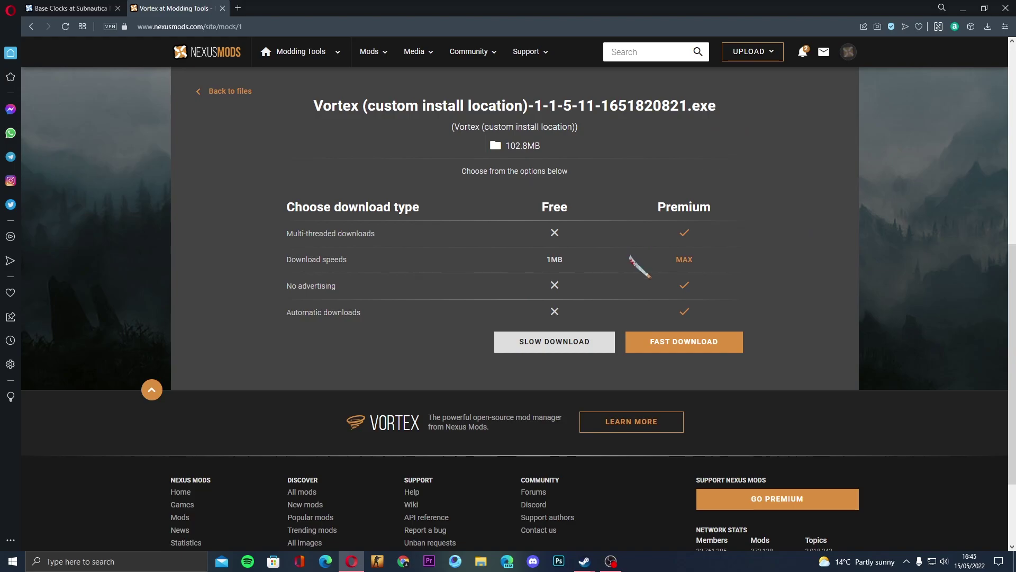
{"action": "left_click", "coordinate": [592, 346]}
{"action": "left_click", "coordinate": [554, 342]}
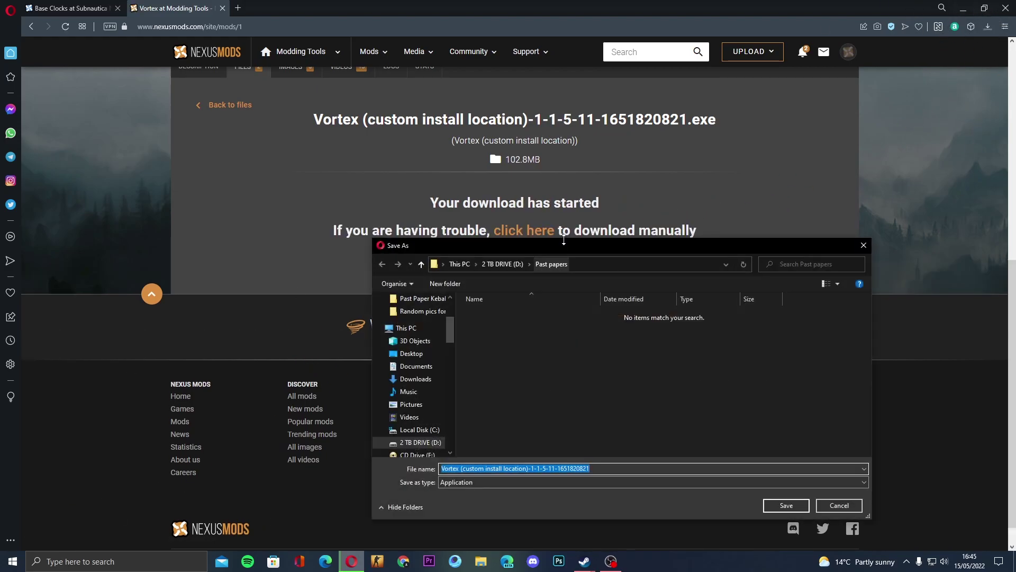
Step: Save the Vortex installer in the Subnautica Modding folder on the turbo speed (Z:) drive, keeping the suggested file name
{"action": "left_click_drag", "start_coordinate": [566, 246], "coordinate": [561, 199]}
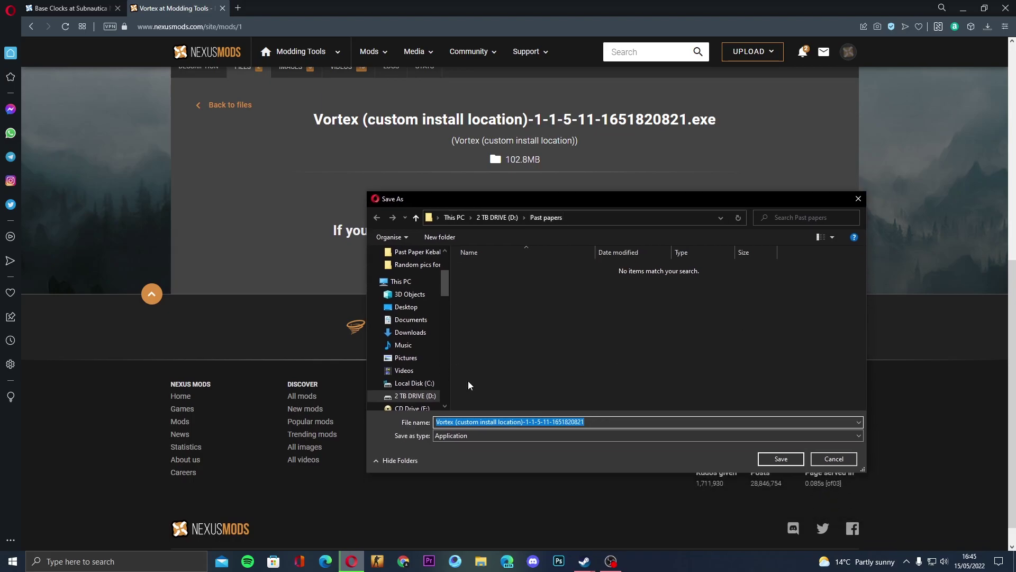
{"action": "scroll", "coordinate": [413, 365], "scroll_direction": "down", "scroll_amount": 2}
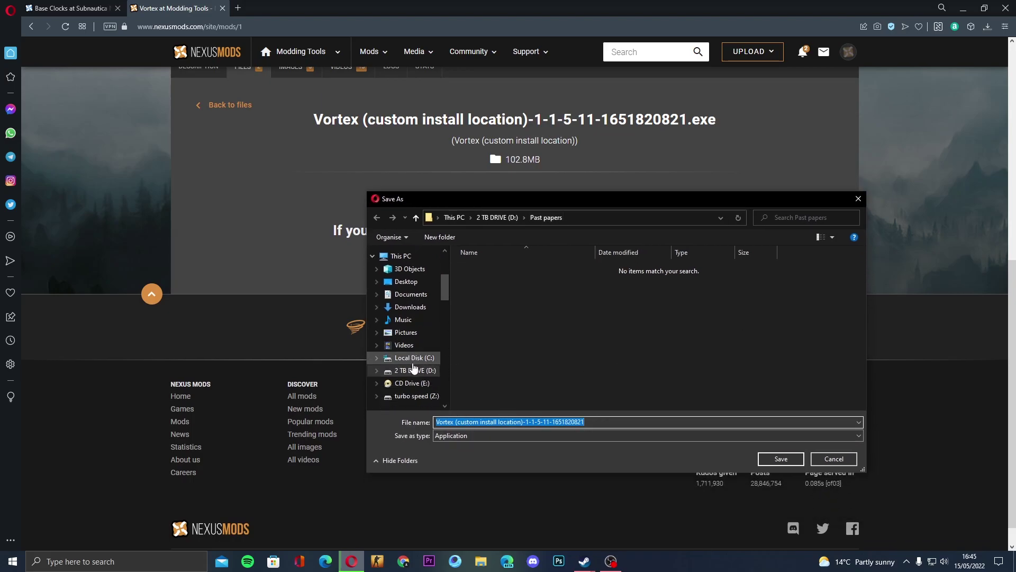
{"action": "left_click", "coordinate": [414, 395]}
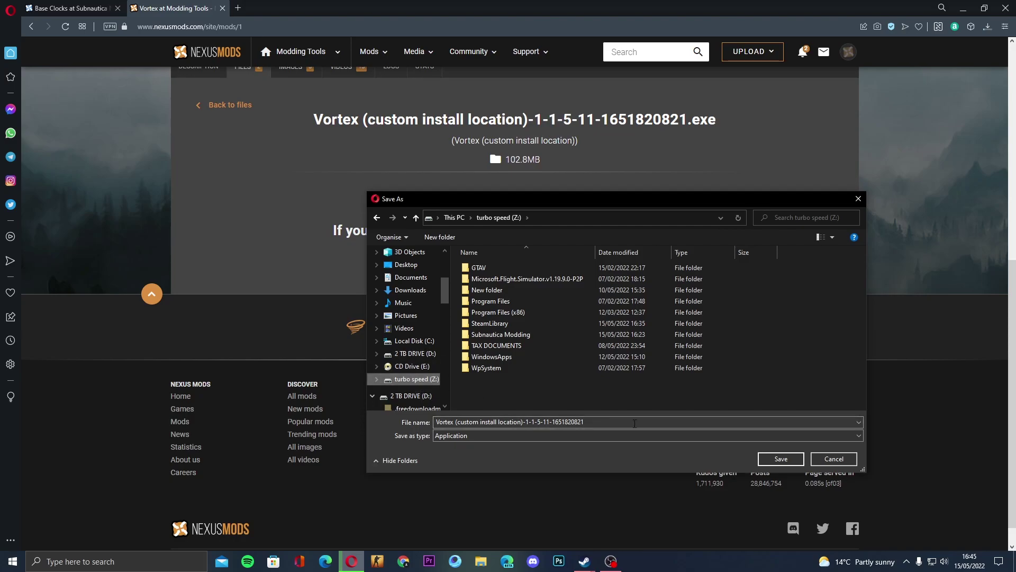
{"action": "double_click", "coordinate": [501, 335]}
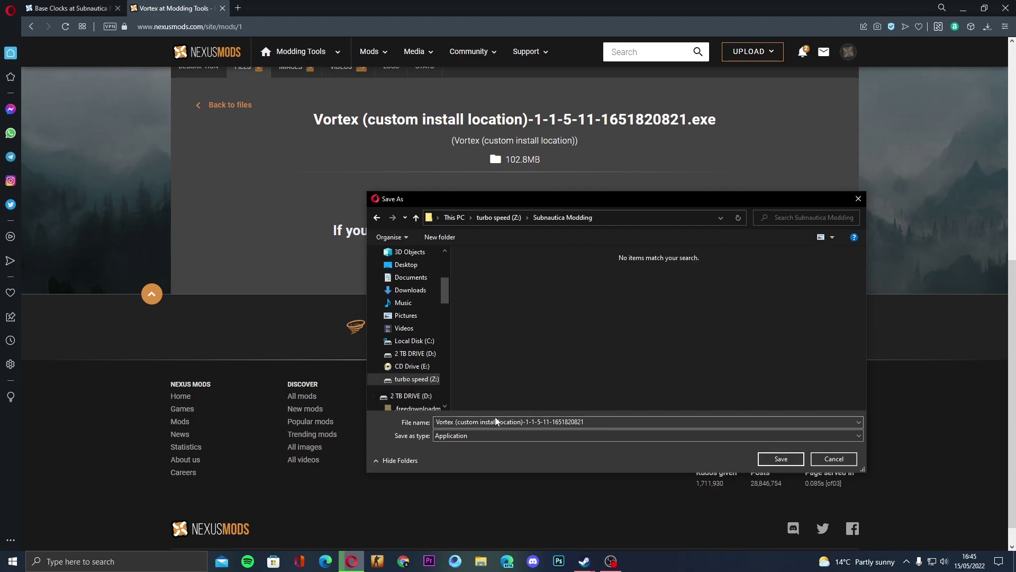
{"action": "left_click", "coordinate": [780, 458]}
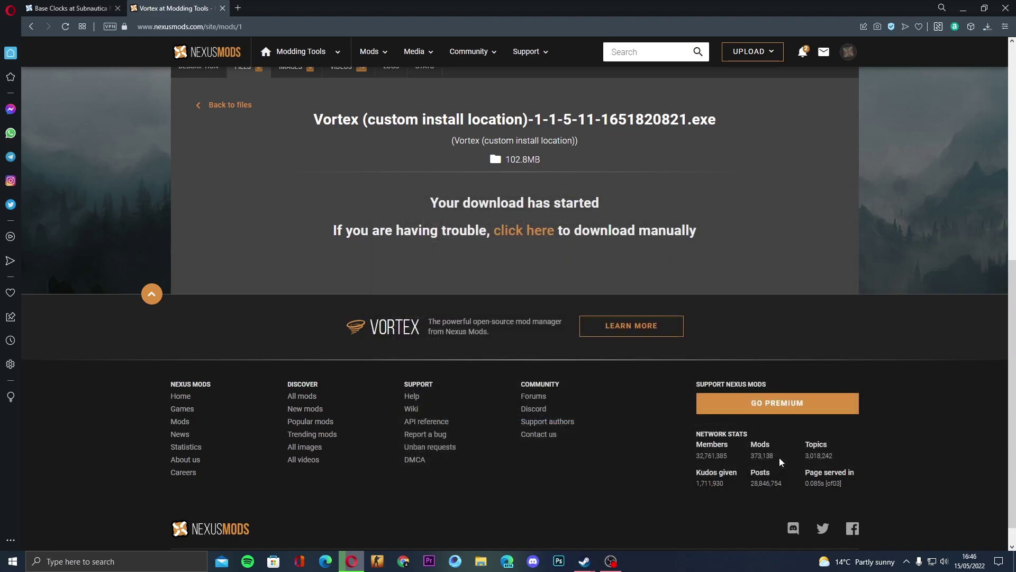
Step: Switch to File Explorer and launch the downloaded Vortex custom install location installer from the Subnautica Modding folder
{"action": "left_click", "coordinate": [985, 34]}
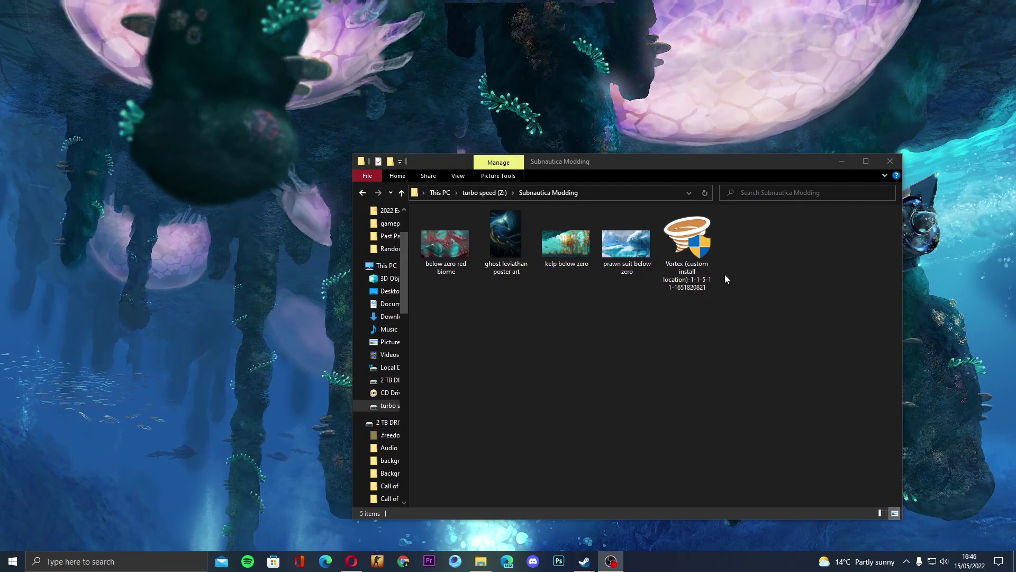
{"action": "left_click", "coordinate": [695, 261]}
{"action": "double_click", "coordinate": [696, 261]}
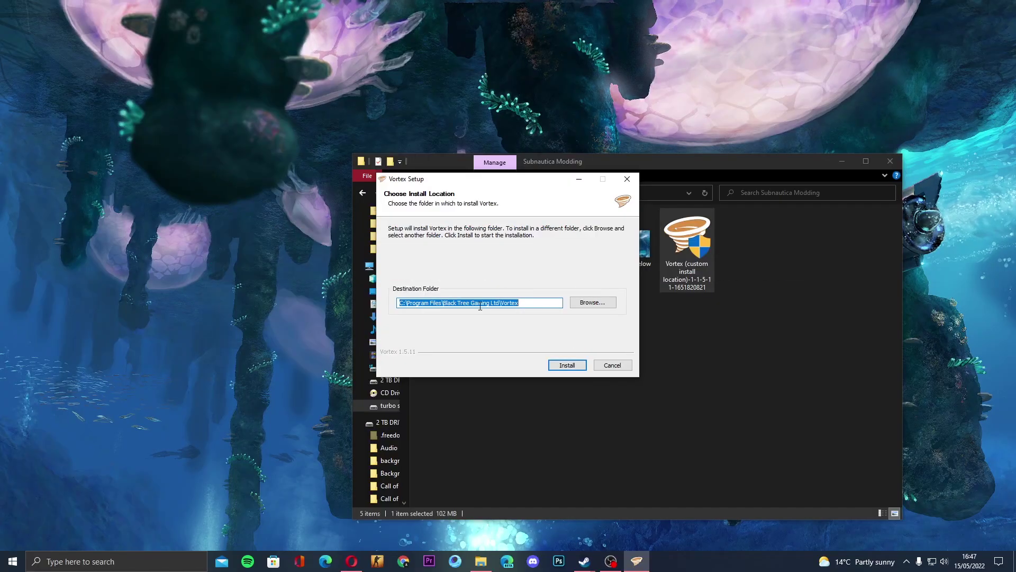
Step: Install Vortex into the Subnautica Modding folder on the turbo speed (Z:) drive and finish setup with Run Vortex enabled
{"action": "left_click", "coordinate": [593, 302]}
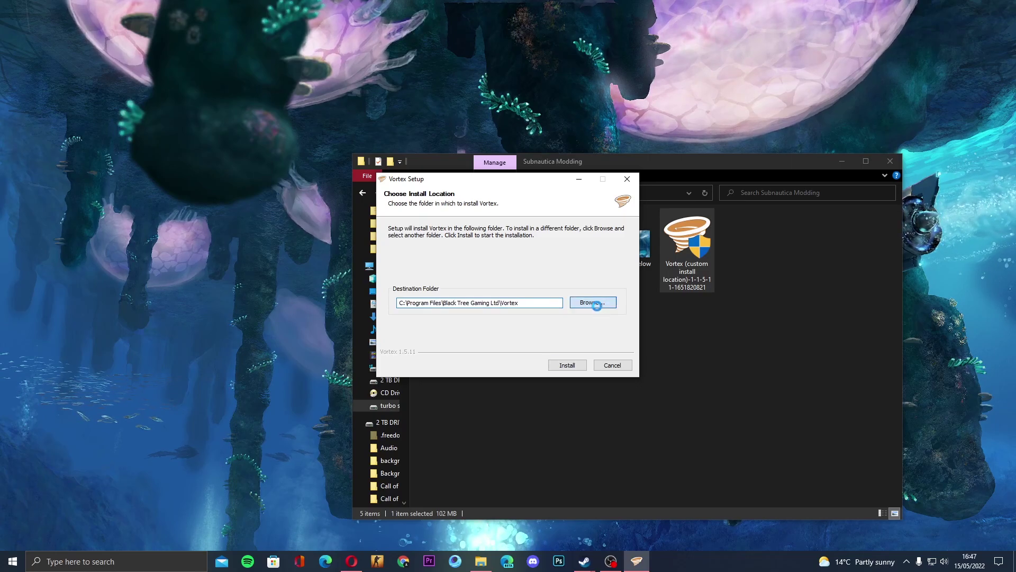
{"action": "scroll", "coordinate": [481, 286], "scroll_direction": "down", "scroll_amount": 15}
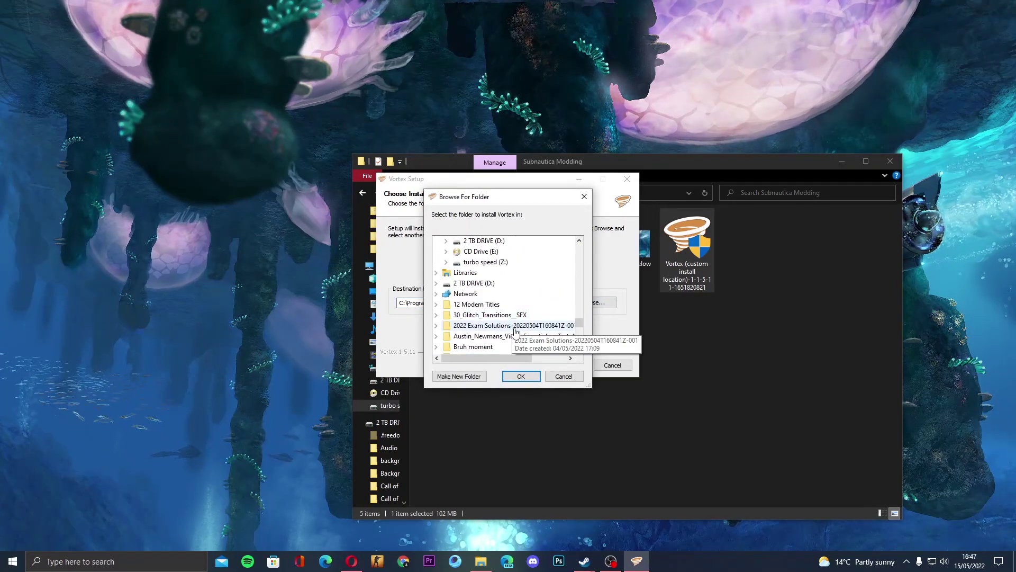
{"action": "double_click", "coordinate": [479, 264]}
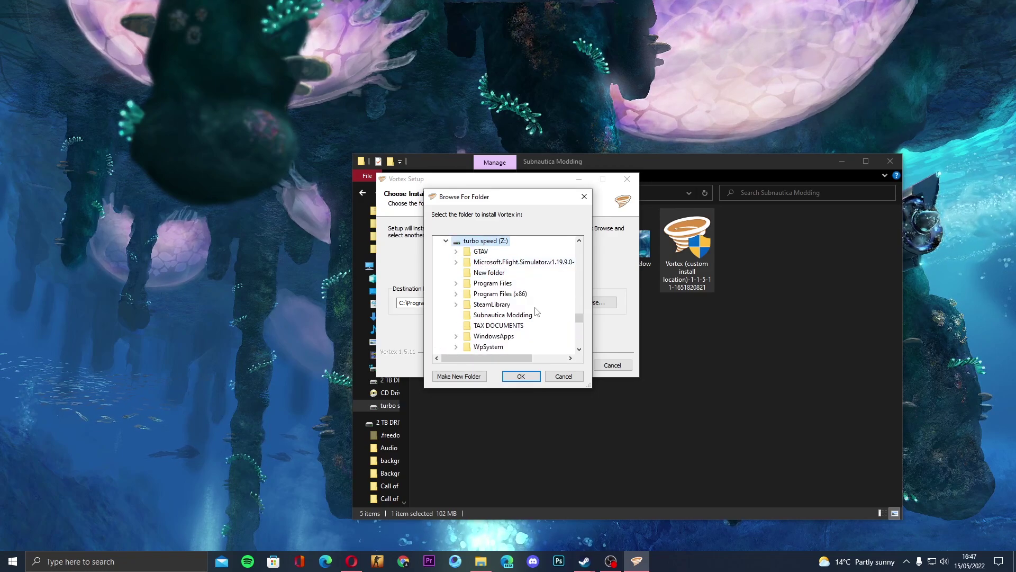
{"action": "left_click", "coordinate": [492, 315]}
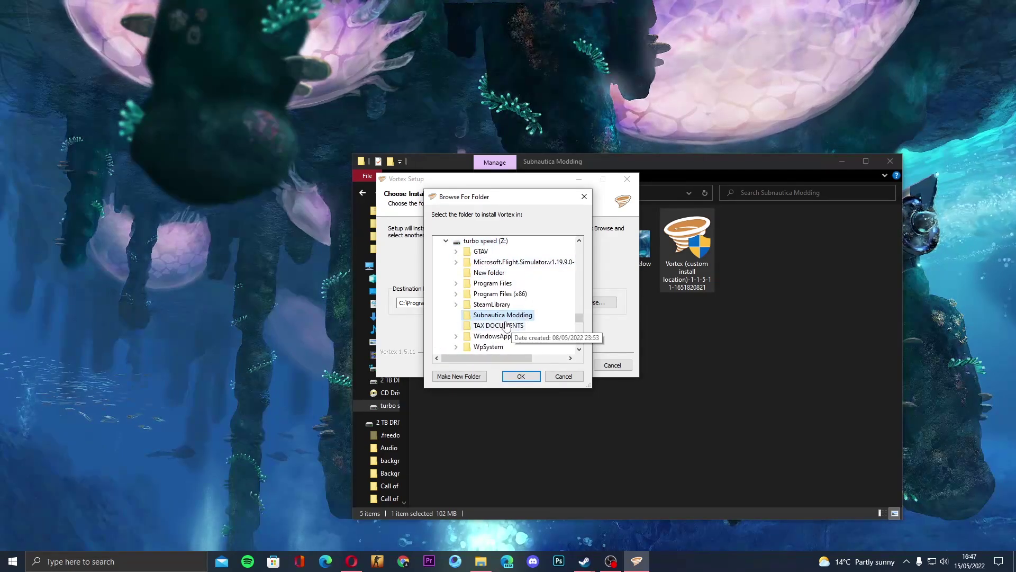
{"action": "left_click", "coordinate": [521, 376]}
{"action": "left_click", "coordinate": [576, 365]}
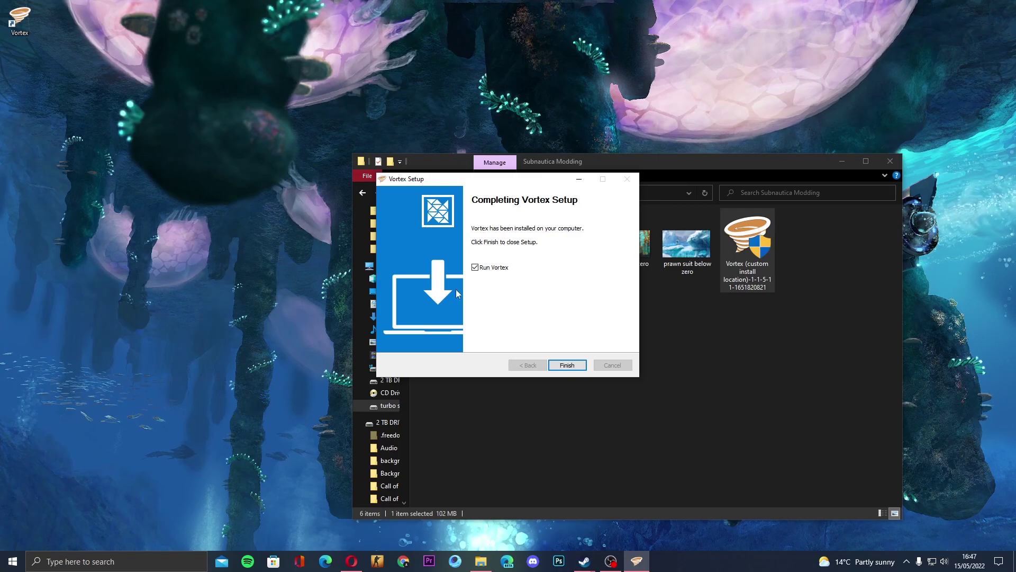
{"action": "left_click", "coordinate": [566, 365]}
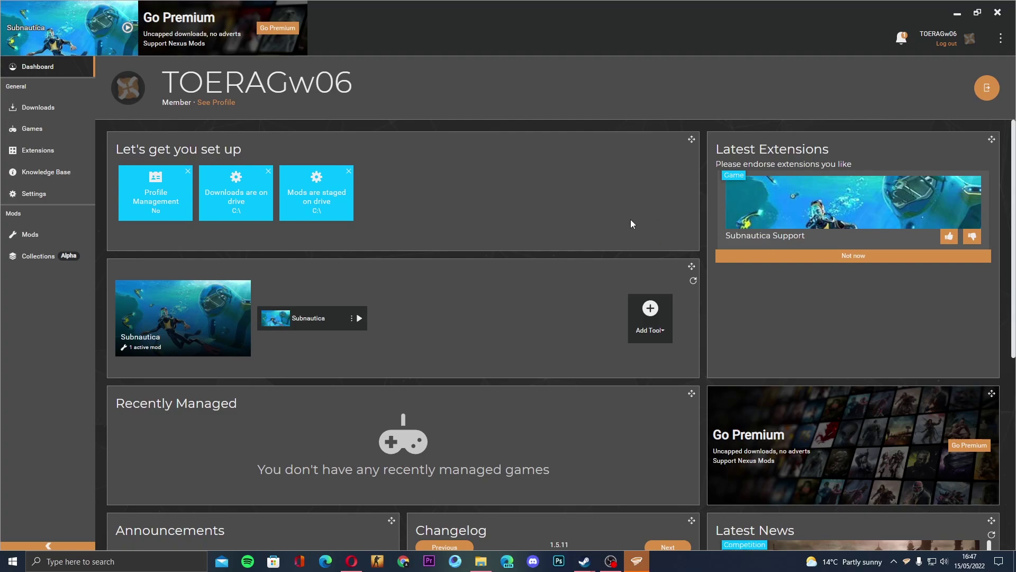
Step: Run a quick scan for installed games from the Games page
{"action": "left_click", "coordinate": [28, 130]}
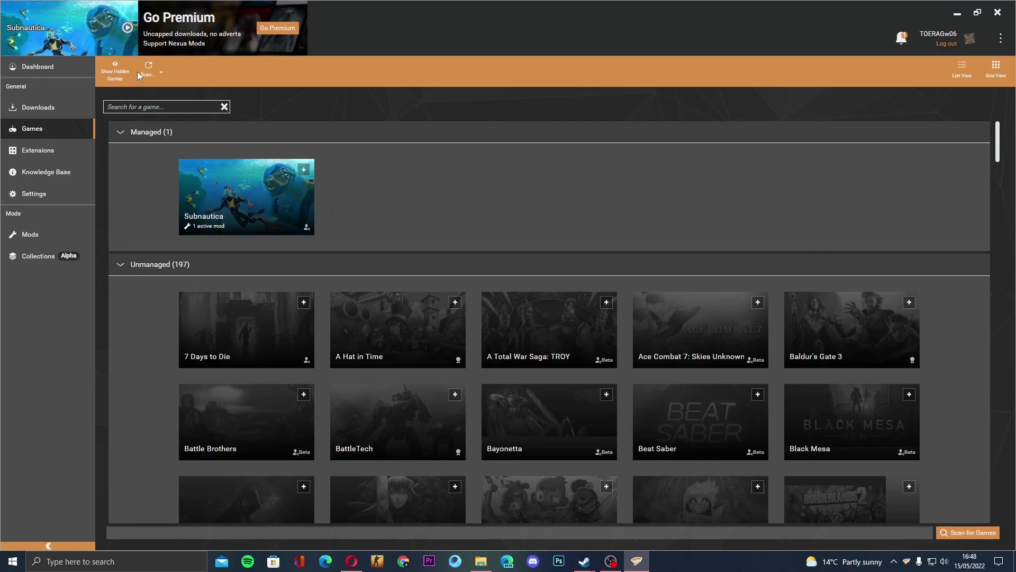
{"action": "left_click", "coordinate": [155, 68]}
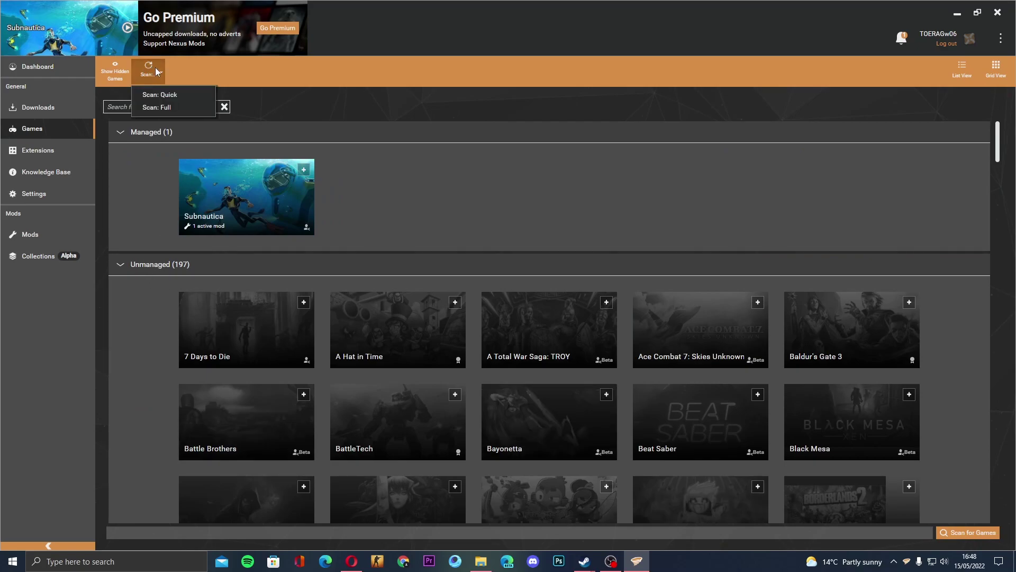
{"action": "left_click", "coordinate": [164, 96]}
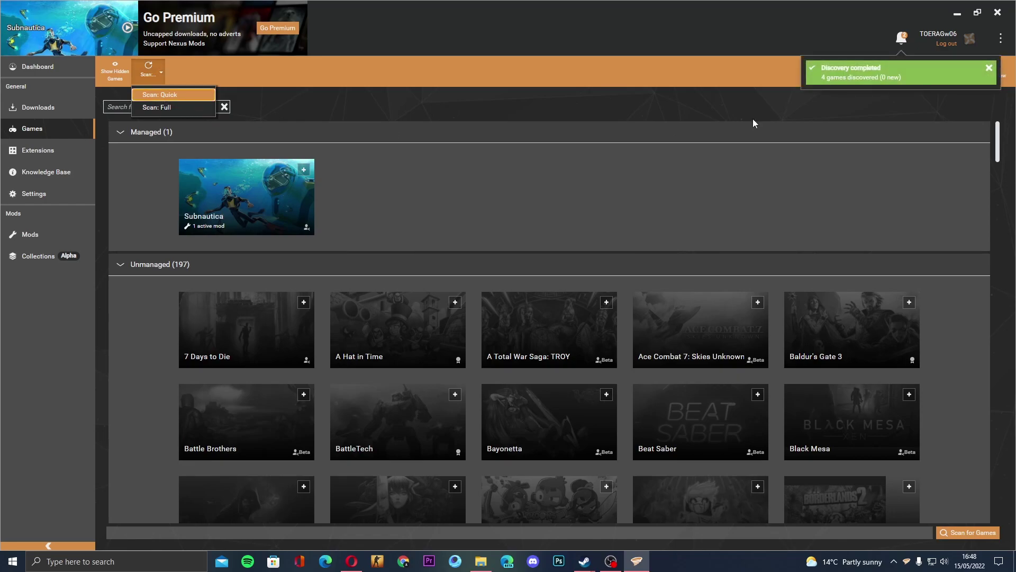
Step: Look through the managed and unmanaged game lists to see which games are supported and detected
{"action": "scroll", "coordinate": [767, 233], "scroll_direction": "down", "scroll_amount": 15}
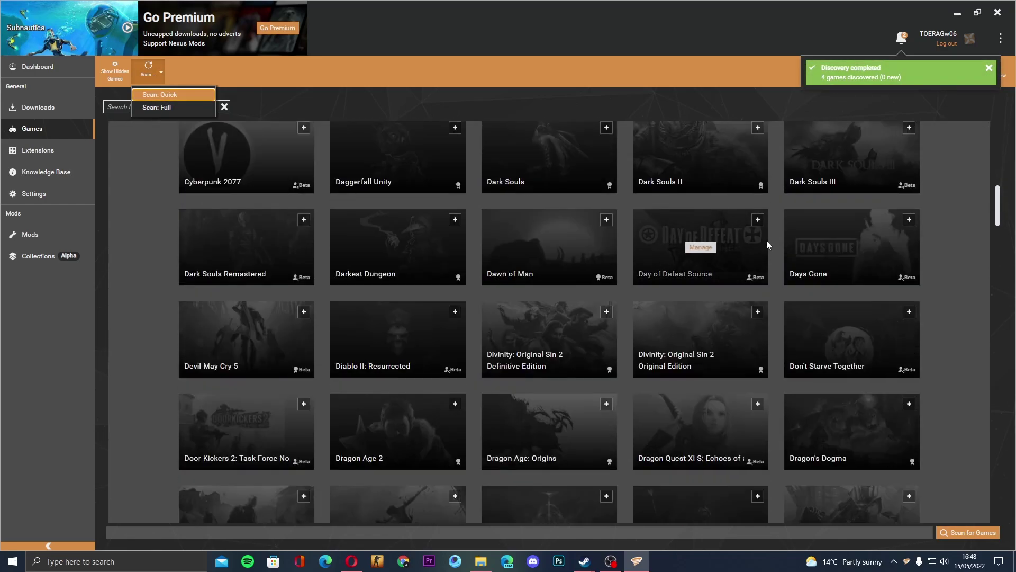
{"action": "scroll", "coordinate": [758, 243], "scroll_direction": "down", "scroll_amount": 5}
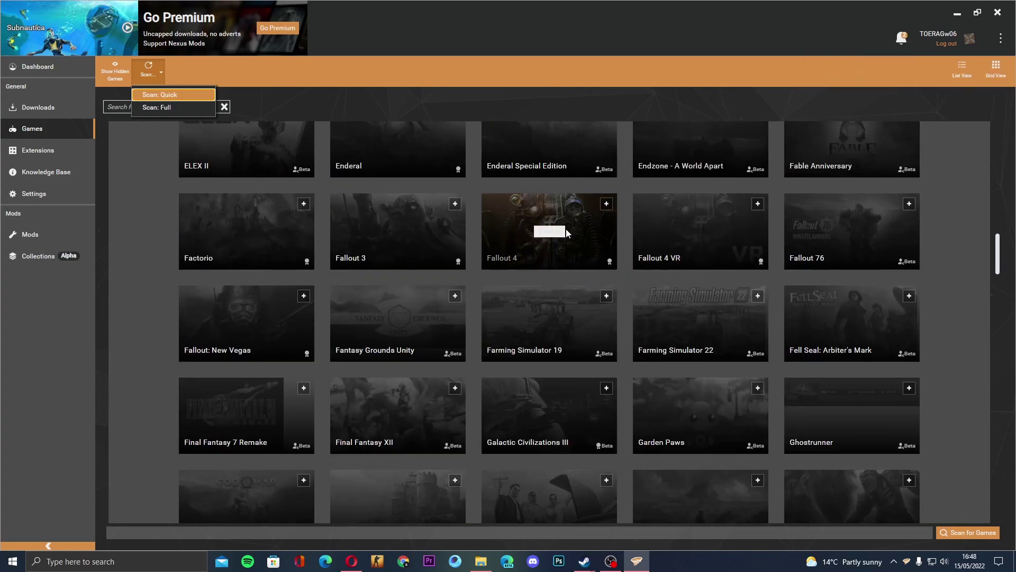
{"action": "scroll", "coordinate": [573, 226], "scroll_direction": "down", "scroll_amount": 13}
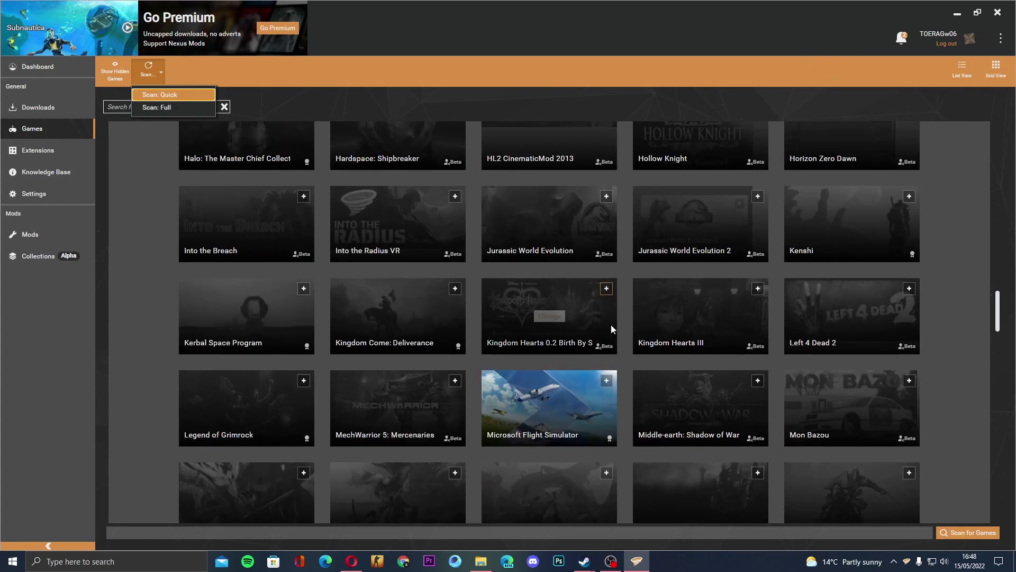
{"action": "scroll", "coordinate": [662, 291], "scroll_direction": "down", "scroll_amount": 13}
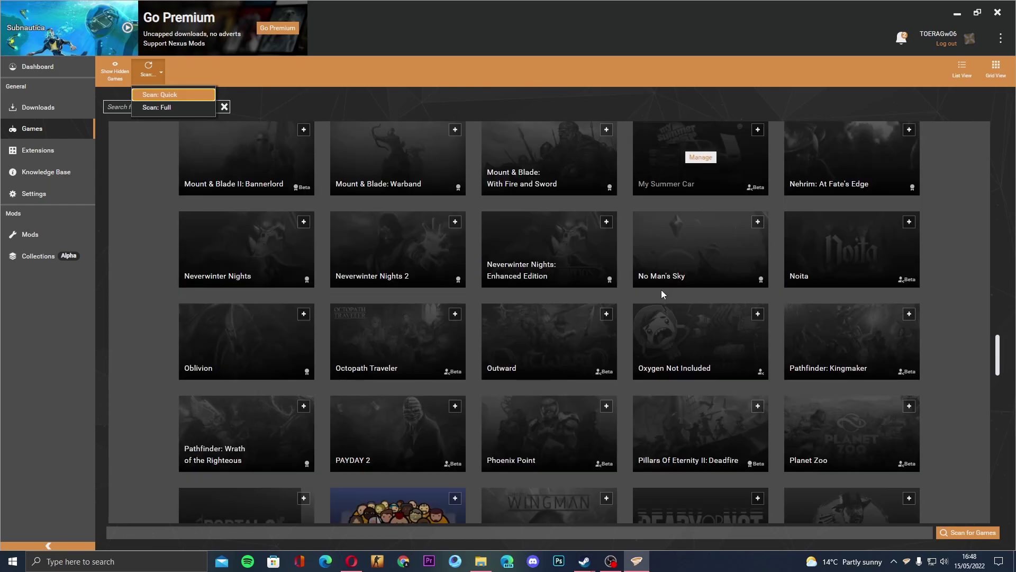
{"action": "scroll", "coordinate": [846, 286], "scroll_direction": "up", "scroll_amount": 9}
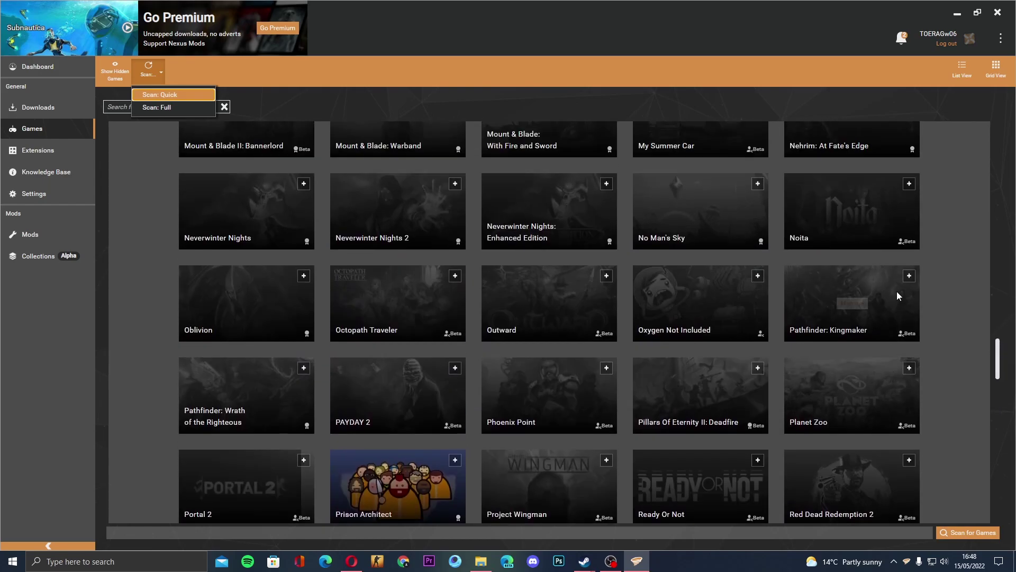
{"action": "scroll", "coordinate": [260, 211], "scroll_direction": "up", "scroll_amount": 10}
{"action": "left_click", "coordinate": [159, 158]}
{"action": "scroll", "coordinate": [185, 211], "scroll_direction": "up", "scroll_amount": 8}
{"action": "scroll", "coordinate": [260, 251], "scroll_direction": "up", "scroll_amount": 12}
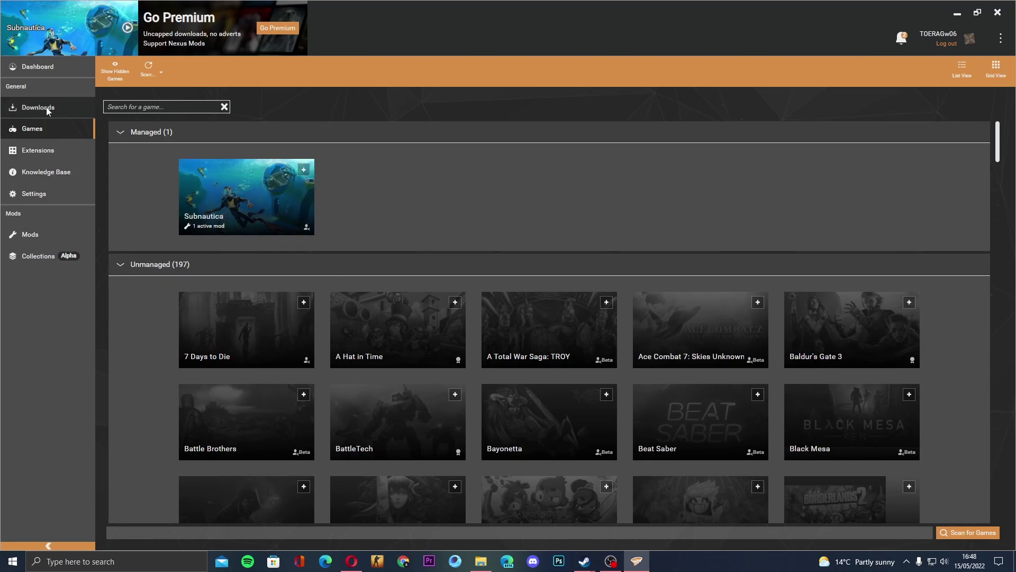
Step: Show the list of installed Subnautica mods and dismiss the pending notifications
{"action": "left_click", "coordinate": [47, 236]}
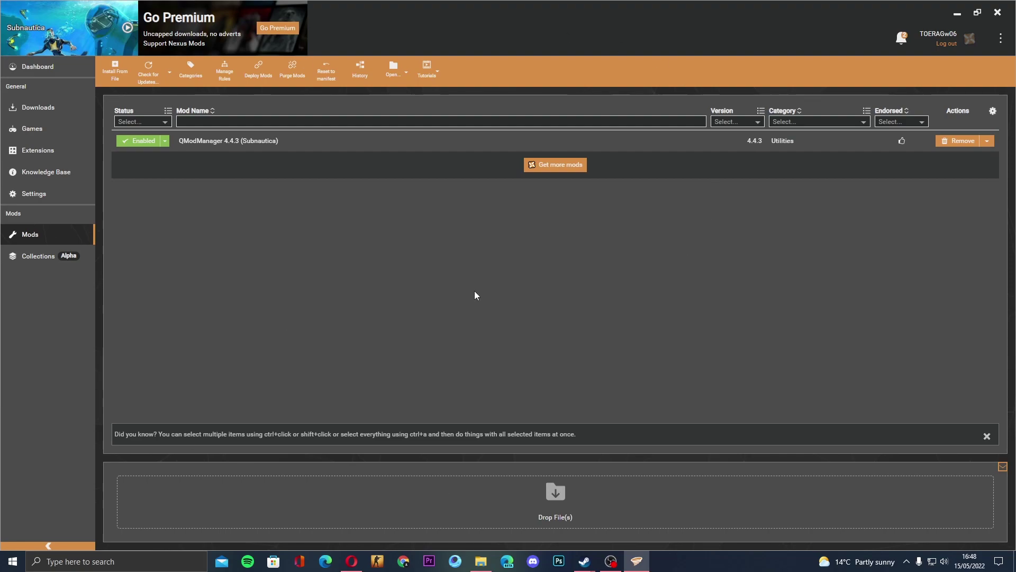
{"action": "left_click", "coordinate": [903, 39]}
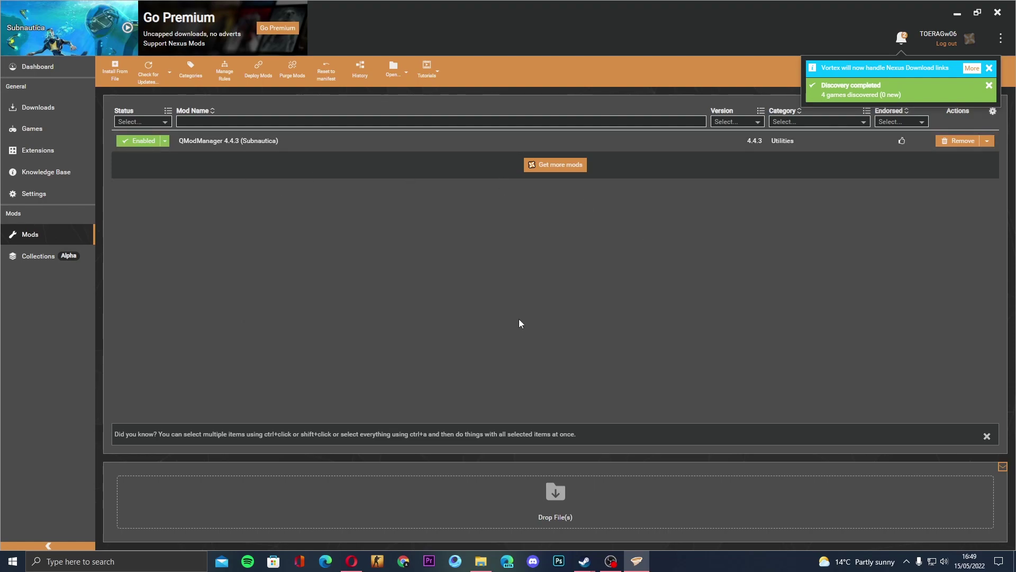
{"action": "left_click", "coordinate": [989, 68]}
{"action": "left_click", "coordinate": [989, 69]}
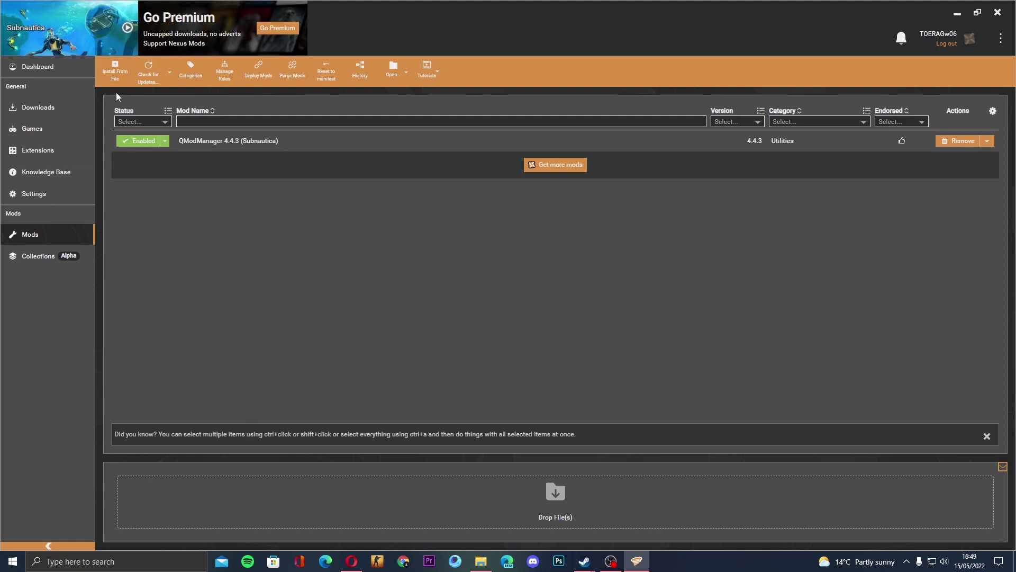
Step: Launch Subnautica to check the QModManager entries in its Mods options, and quit the game
{"action": "left_click", "coordinate": [127, 42]}
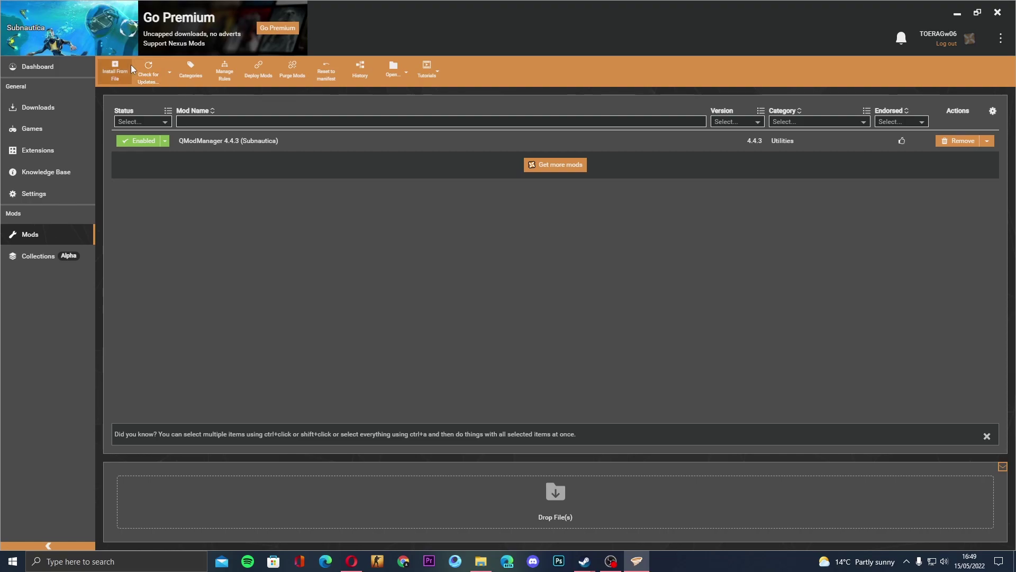
{"action": "left_click", "coordinate": [262, 68]}
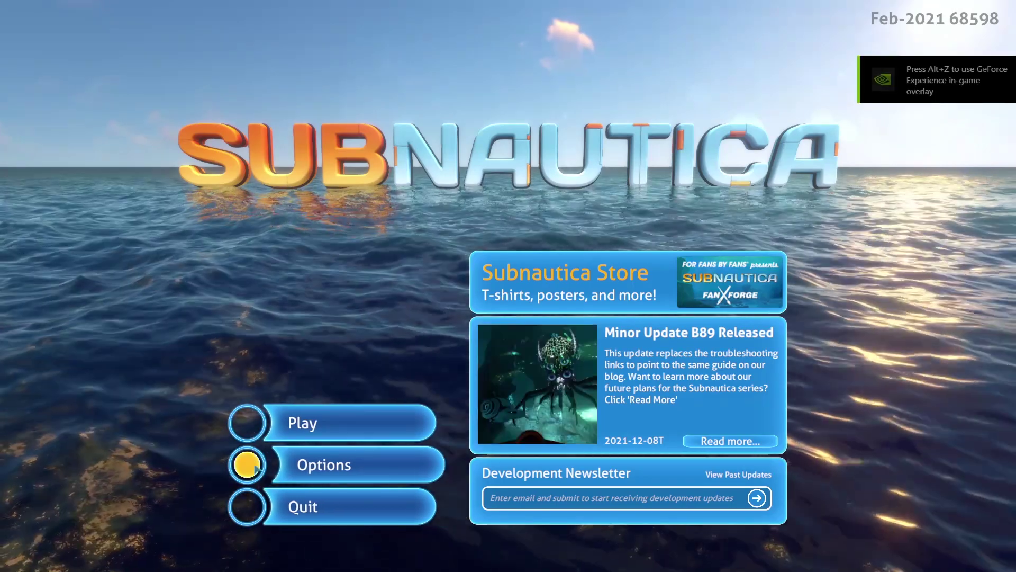
{"action": "left_click", "coordinate": [257, 471]}
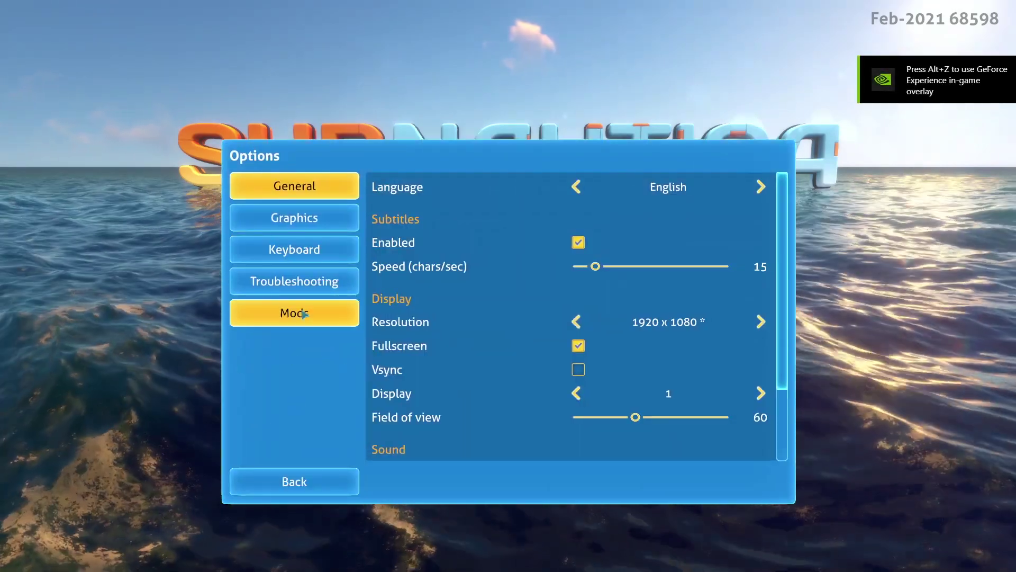
{"action": "left_click", "coordinate": [328, 313]}
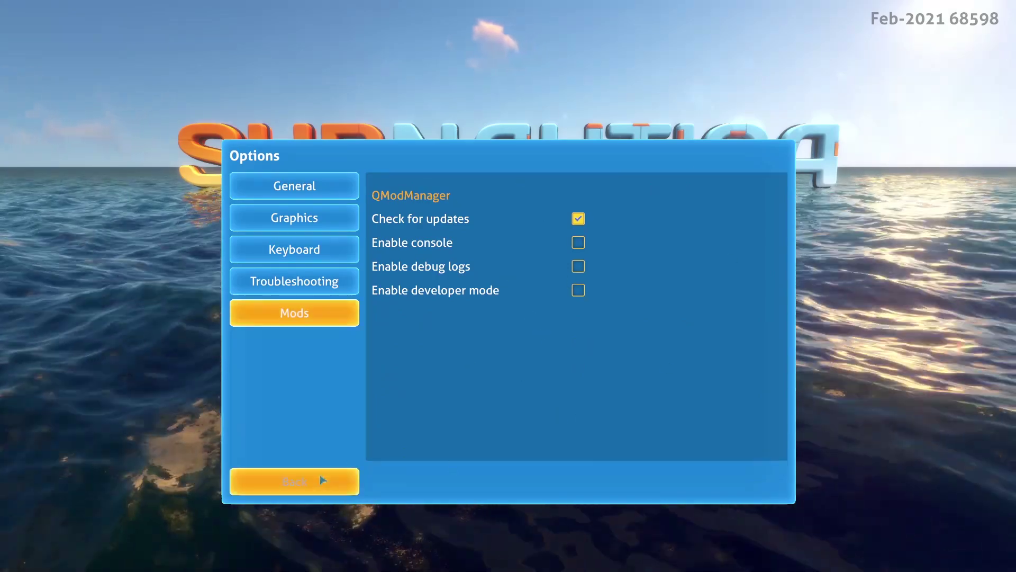
{"action": "left_click", "coordinate": [304, 482]}
{"action": "left_click", "coordinate": [299, 526]}
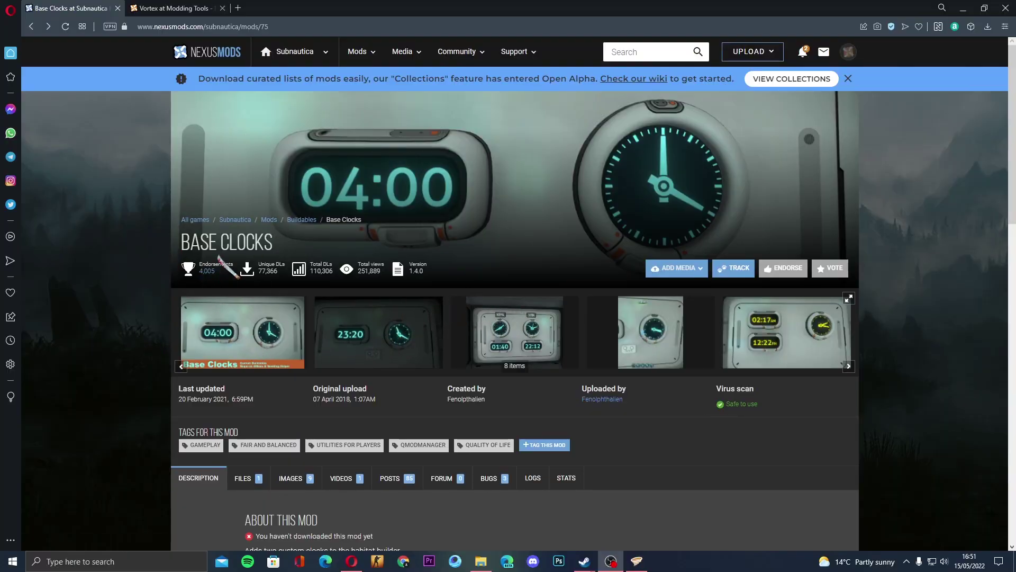
Step: In the browser, examine the Base Clocks mod page on Nexus Mods, including its gallery images and description
{"action": "scroll", "coordinate": [751, 450], "scroll_direction": "down", "scroll_amount": 1}
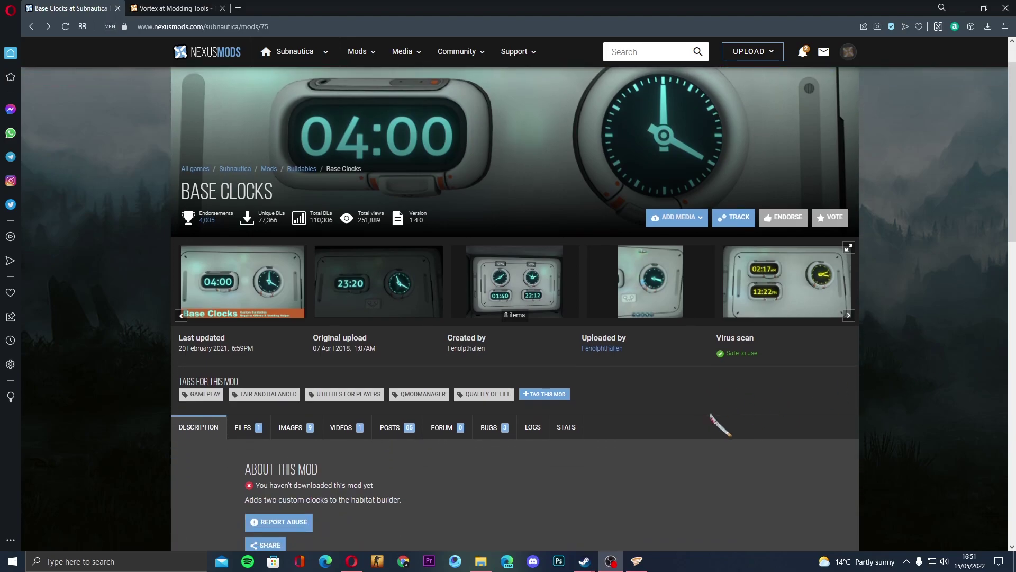
{"action": "scroll", "coordinate": [704, 418], "scroll_direction": "up", "scroll_amount": 1}
{"action": "left_click", "coordinate": [351, 334]}
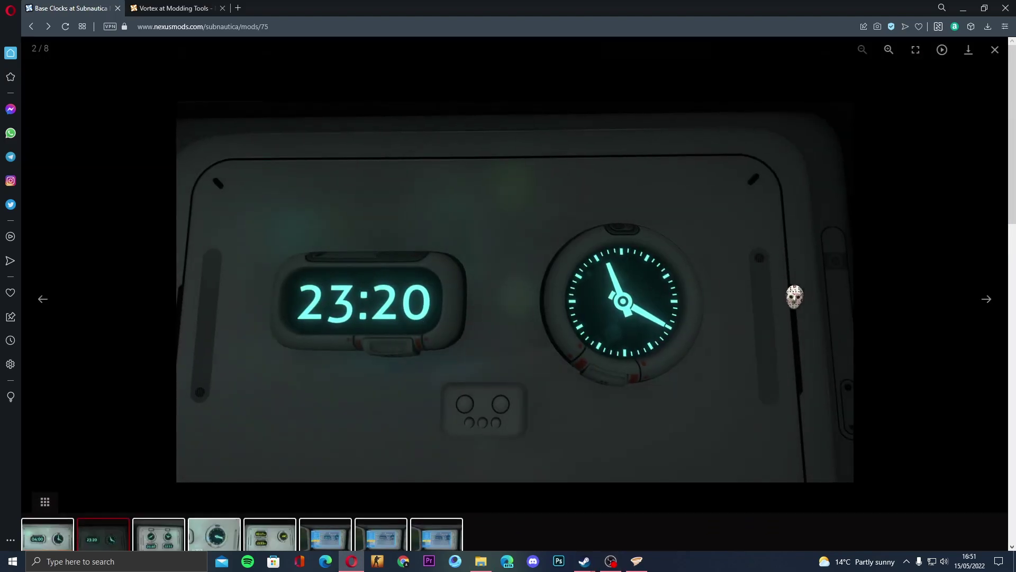
{"action": "left_click", "coordinate": [986, 304]}
{"action": "left_click", "coordinate": [986, 305]}
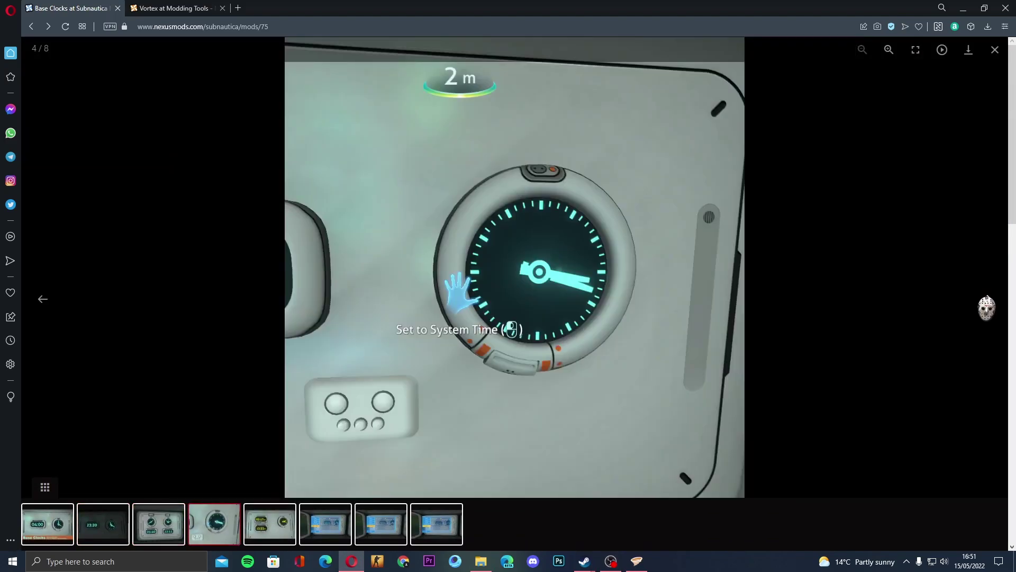
{"action": "left_click", "coordinate": [996, 50]}
{"action": "scroll", "coordinate": [529, 344], "scroll_direction": "down", "scroll_amount": 2}
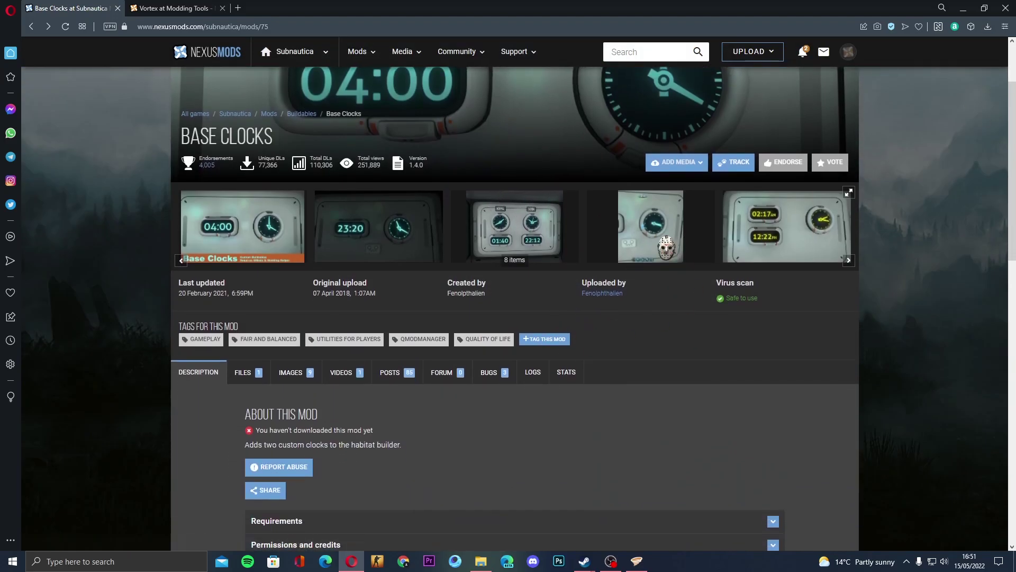
{"action": "scroll", "coordinate": [371, 346], "scroll_direction": "up", "scroll_amount": 3}
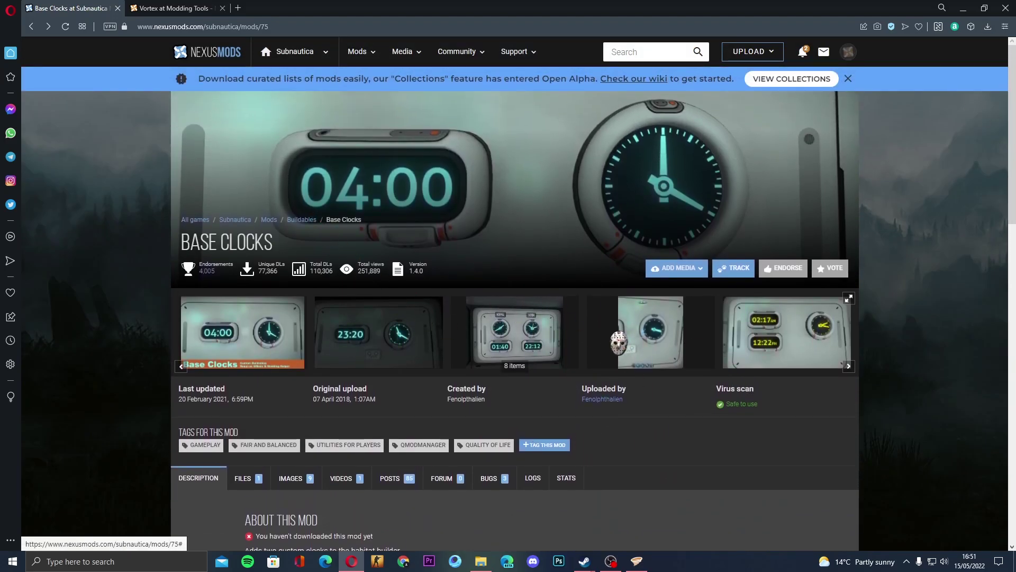
{"action": "scroll", "coordinate": [656, 354], "scroll_direction": "down", "scroll_amount": 3}
{"action": "scroll", "coordinate": [614, 318], "scroll_direction": "down", "scroll_amount": 1}
{"action": "scroll", "coordinate": [249, 365], "scroll_direction": "up", "scroll_amount": 1}
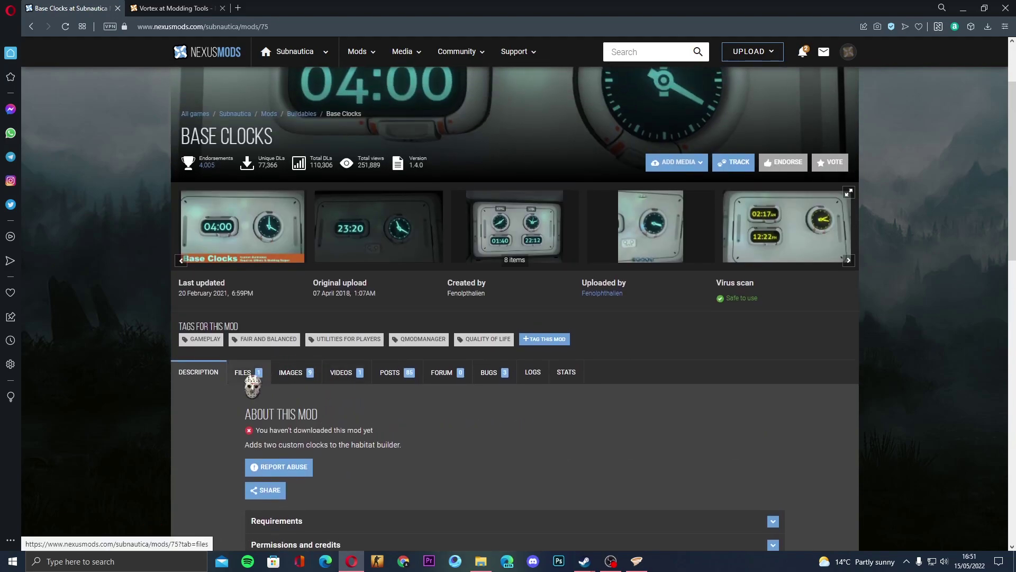
Step: Send Base Clocks 1.4.0 (SAM Compatible) to Vortex using the slow mod manager download, and allow the elevated deployment in Vortex
{"action": "left_click", "coordinate": [245, 374]}
{"action": "scroll", "coordinate": [366, 359], "scroll_direction": "down", "scroll_amount": 4}
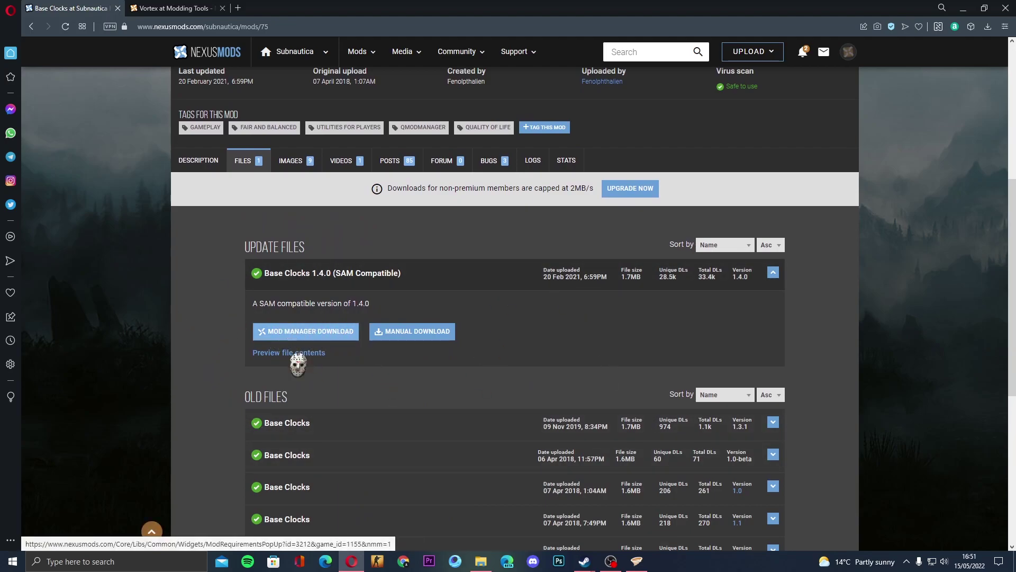
{"action": "left_click", "coordinate": [304, 332]}
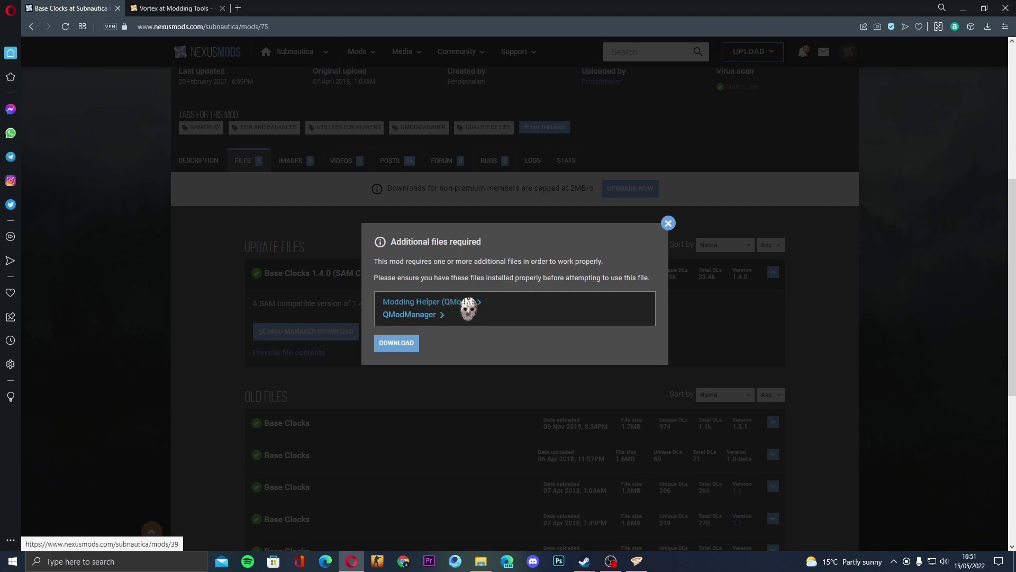
{"action": "left_click", "coordinate": [394, 344]}
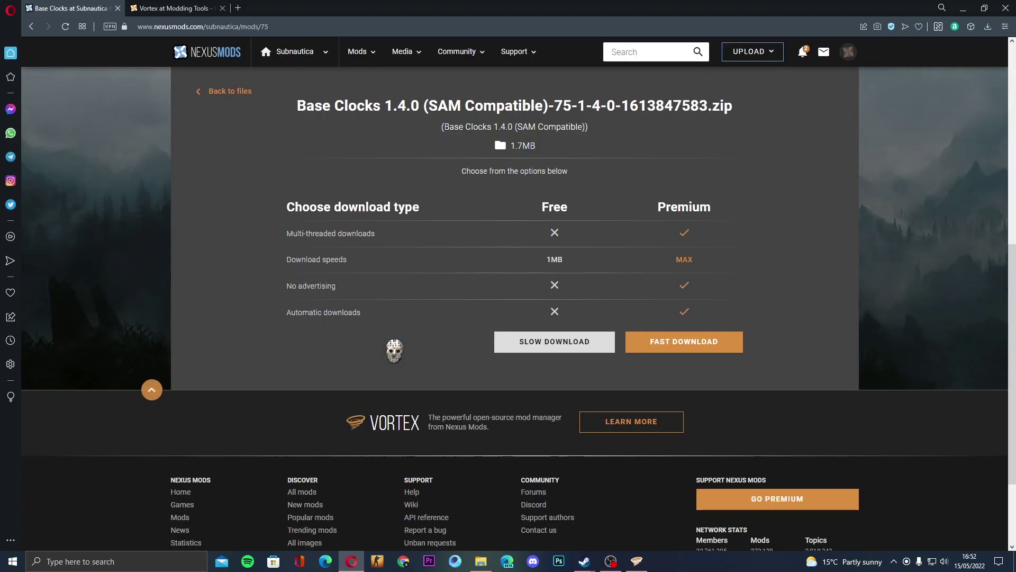
{"action": "left_click", "coordinate": [542, 341]}
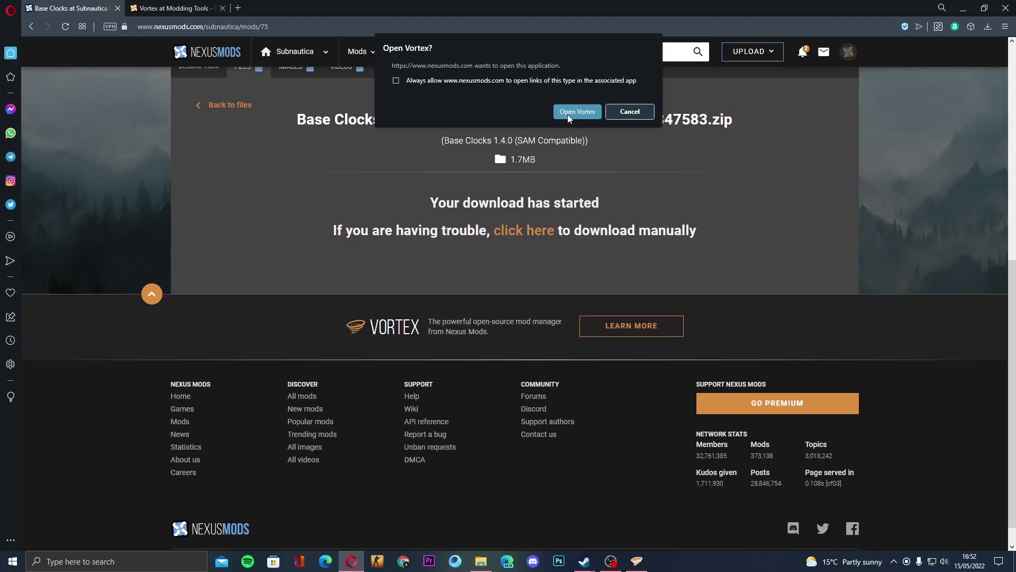
{"action": "left_click", "coordinate": [576, 112]}
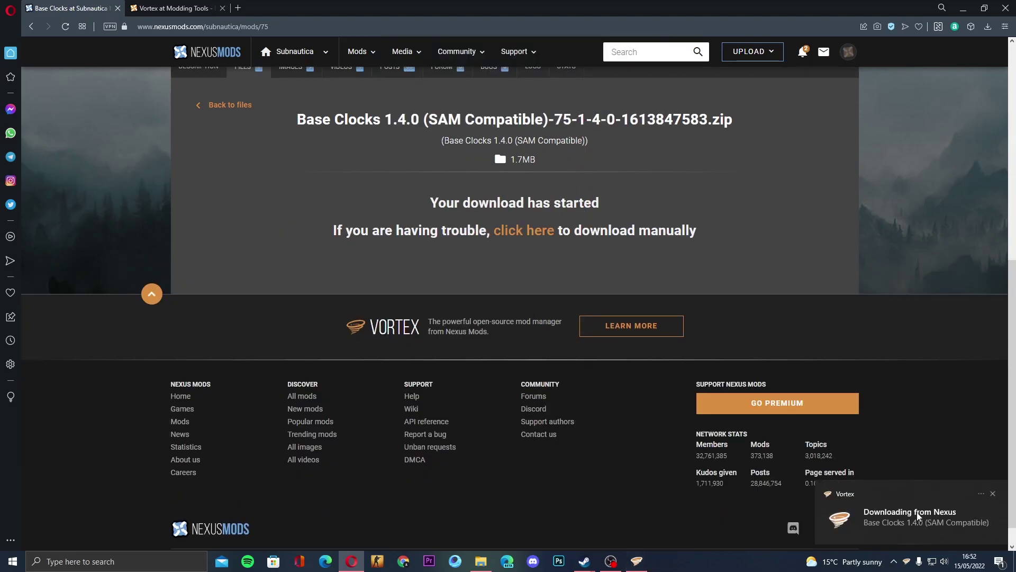
{"action": "left_click", "coordinate": [635, 562]}
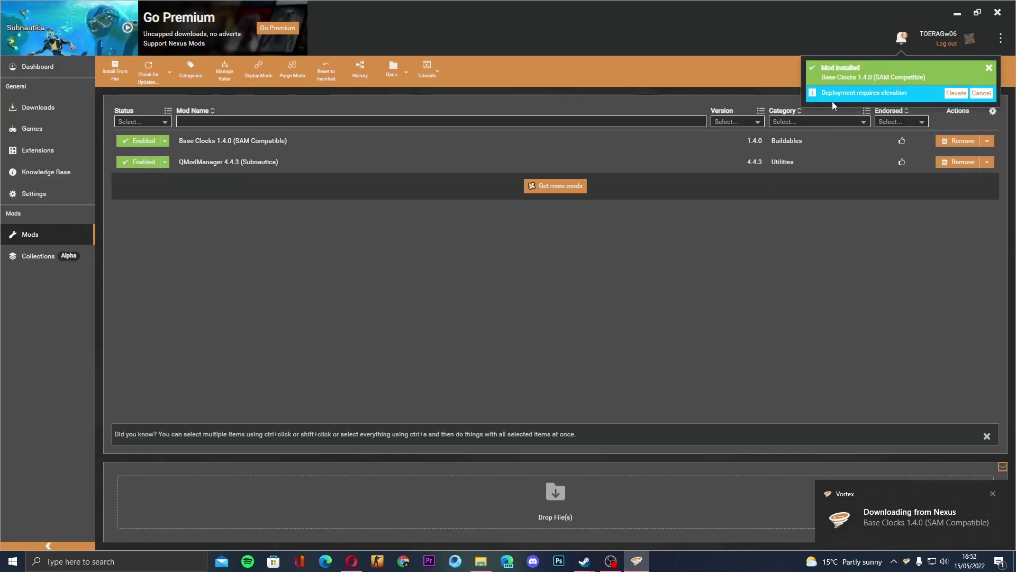
{"action": "left_click", "coordinate": [956, 69]}
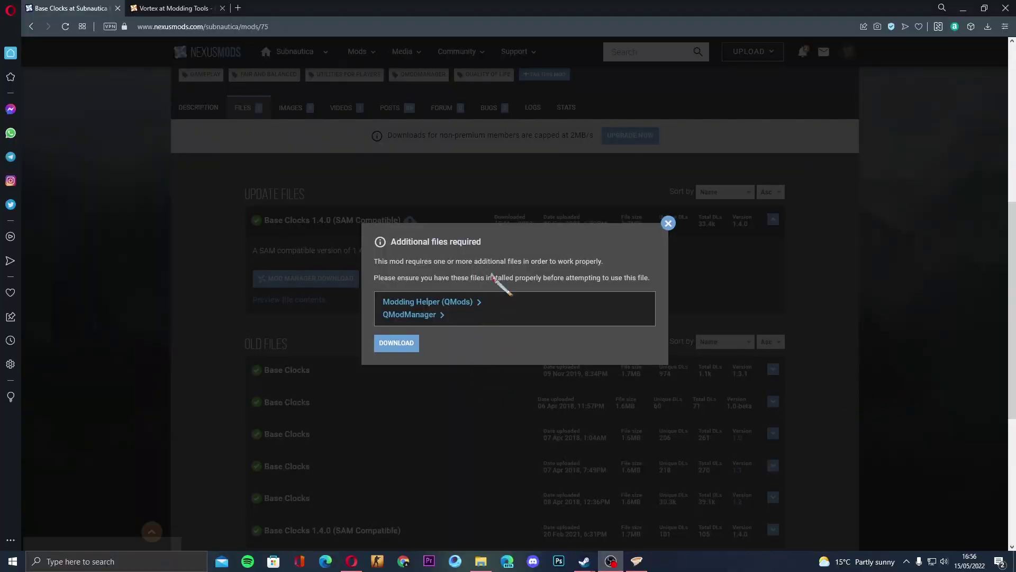
{"action": "left_click", "coordinate": [460, 302]}
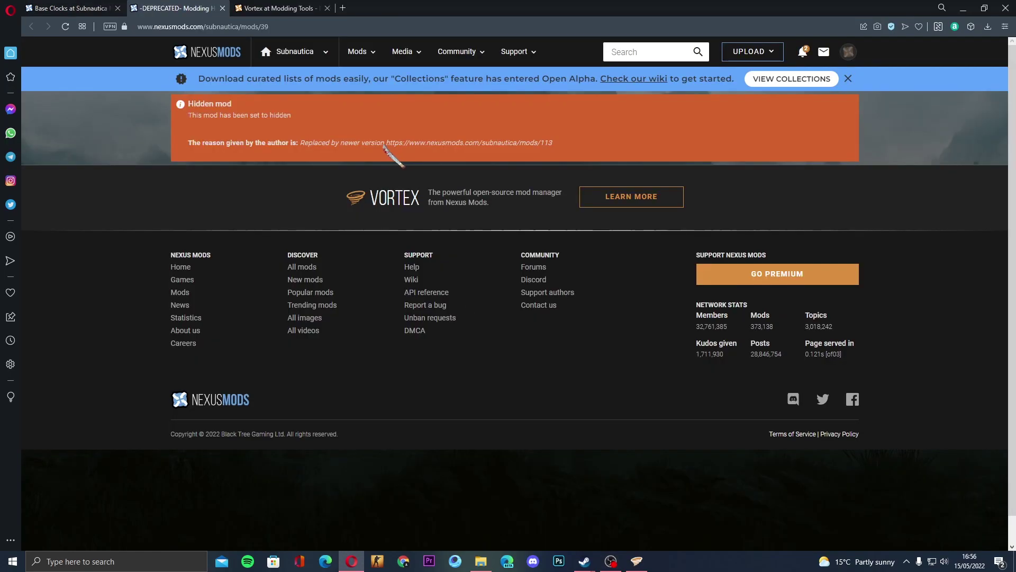
{"action": "left_click_drag", "start_coordinate": [386, 143], "coordinate": [585, 142]}
{"action": "key", "text": "ctrl+c"}
{"action": "right_click", "coordinate": [533, 138]}
{"action": "left_click", "coordinate": [557, 179]}
{"action": "left_click", "coordinate": [343, 7]}
{"action": "key", "text": "ctrl+v"}
{"action": "key", "text": "Return"}
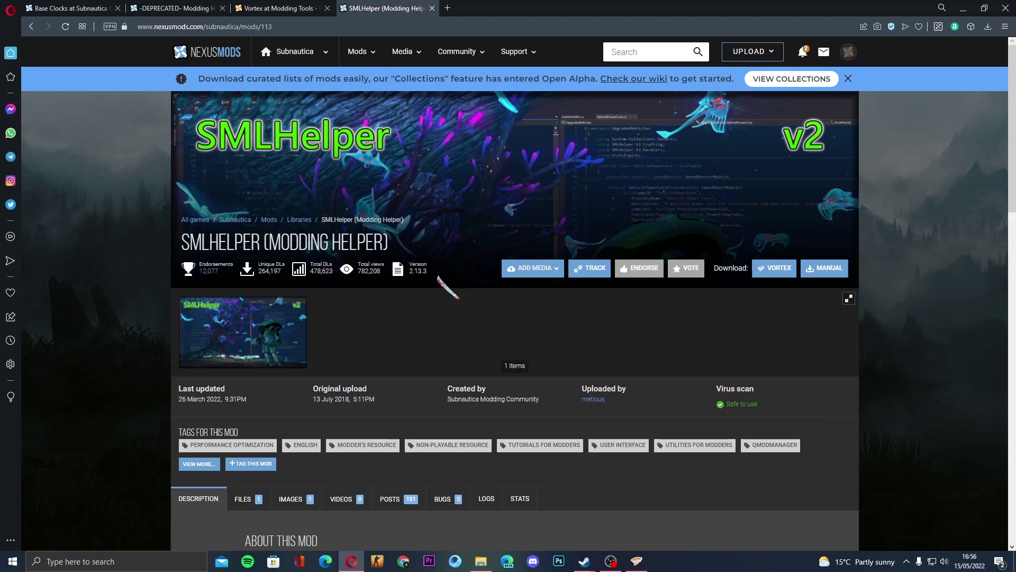
Step: Review the description, installation instructions and FAQ of the SMLHelper (Modding Helper) mod
{"action": "scroll", "coordinate": [440, 278], "scroll_direction": "down", "scroll_amount": 9}
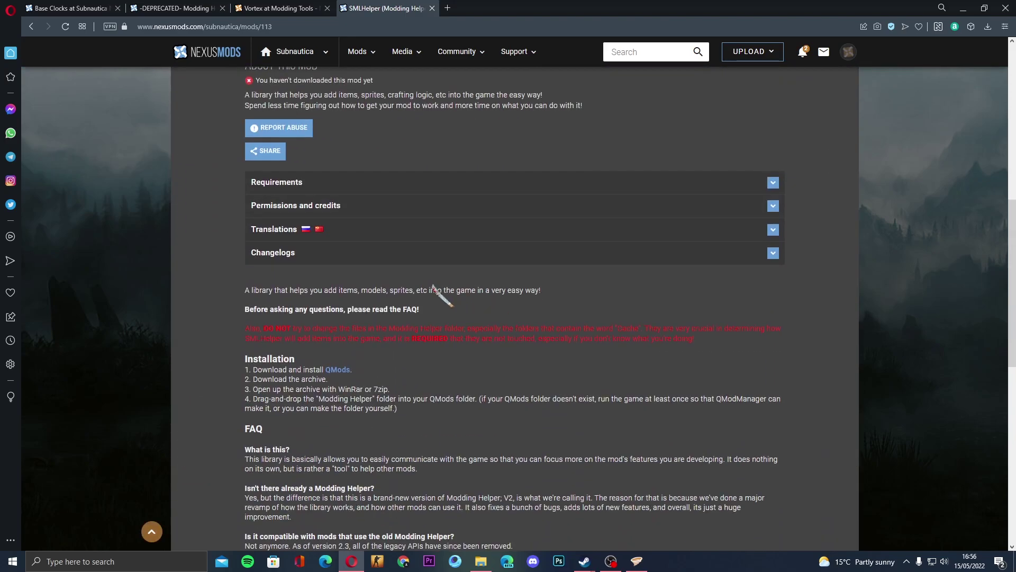
{"action": "scroll", "coordinate": [435, 286], "scroll_direction": "down", "scroll_amount": 1}
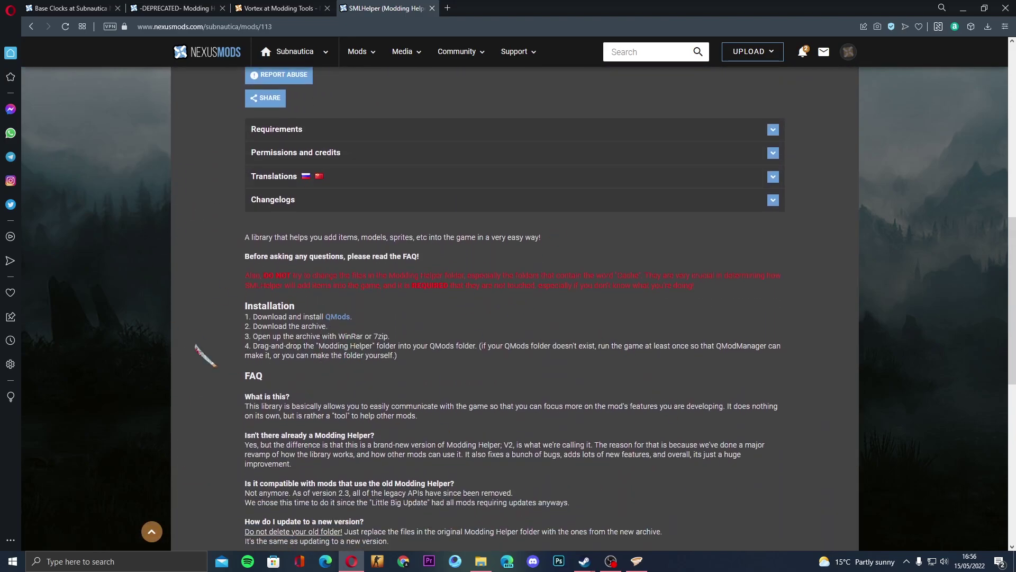
{"action": "scroll", "coordinate": [455, 421], "scroll_direction": "down", "scroll_amount": 1}
{"action": "scroll", "coordinate": [511, 386], "scroll_direction": "up", "scroll_amount": 8}
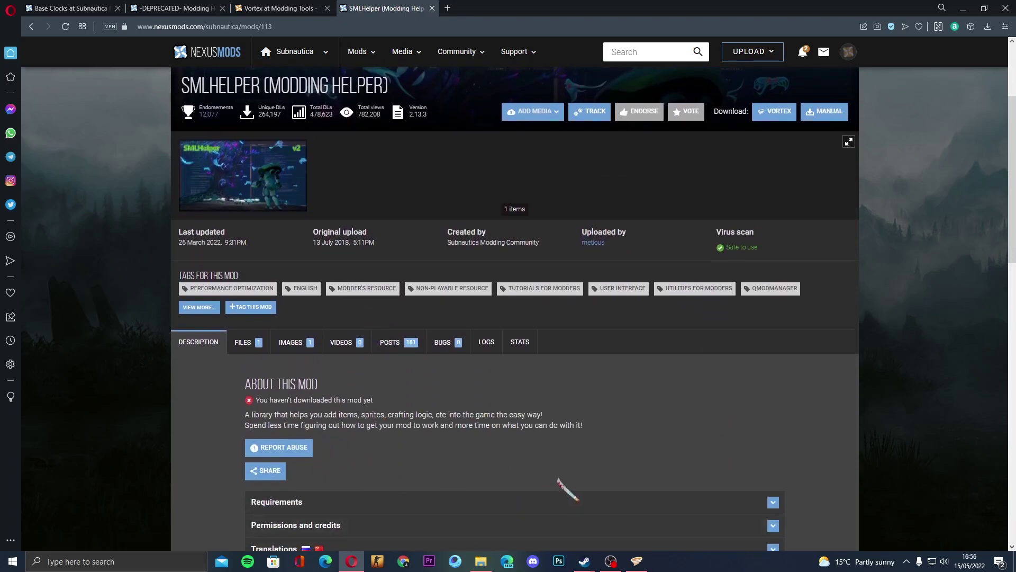
Step: Request the Vortex download of SMLHelper and open its required VersionChecker mod page in a new tab
{"action": "scroll", "coordinate": [508, 485], "scroll_direction": "up", "scroll_amount": 3}
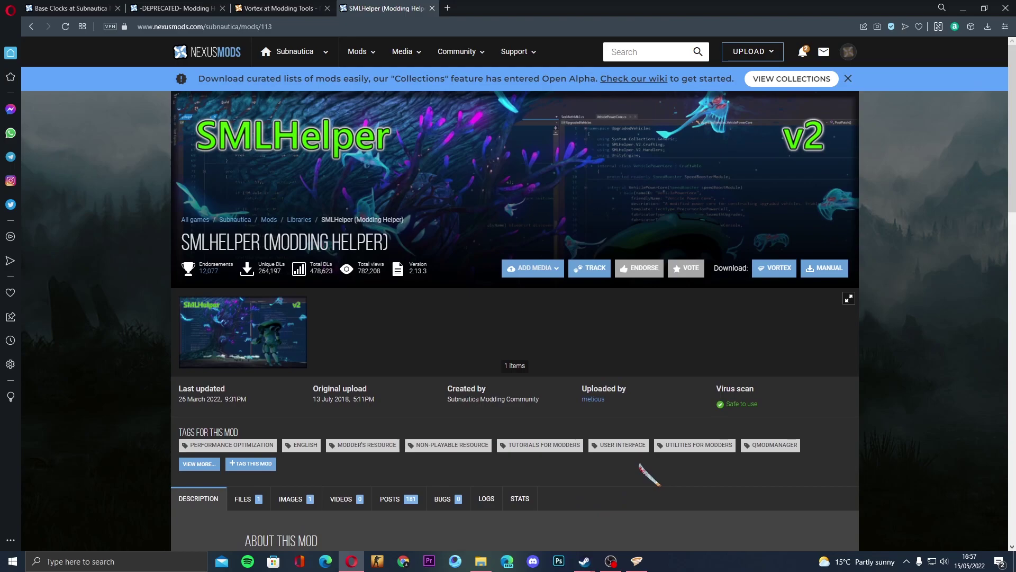
{"action": "left_click", "coordinate": [777, 271]}
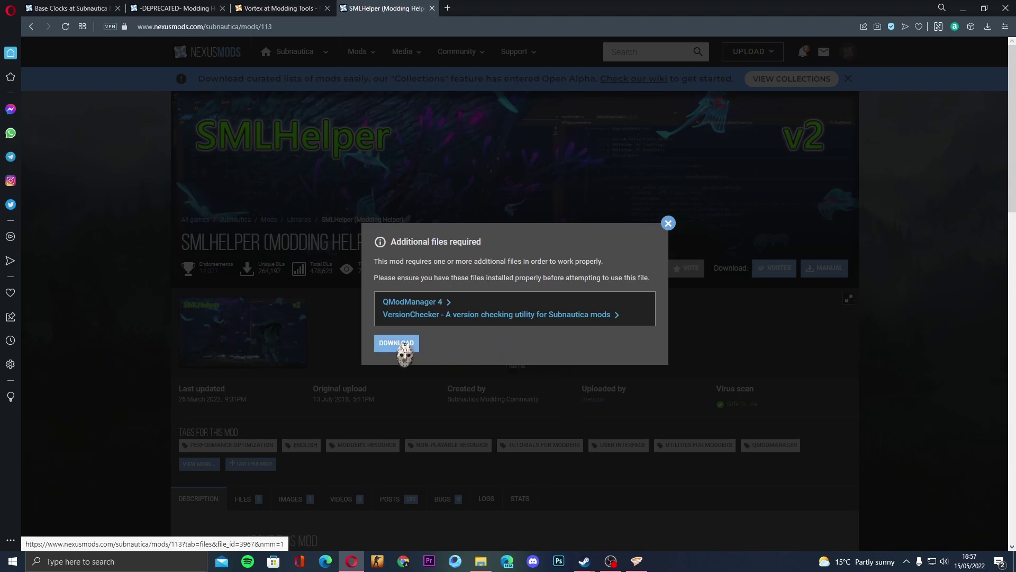
{"action": "right_click", "coordinate": [462, 316]}
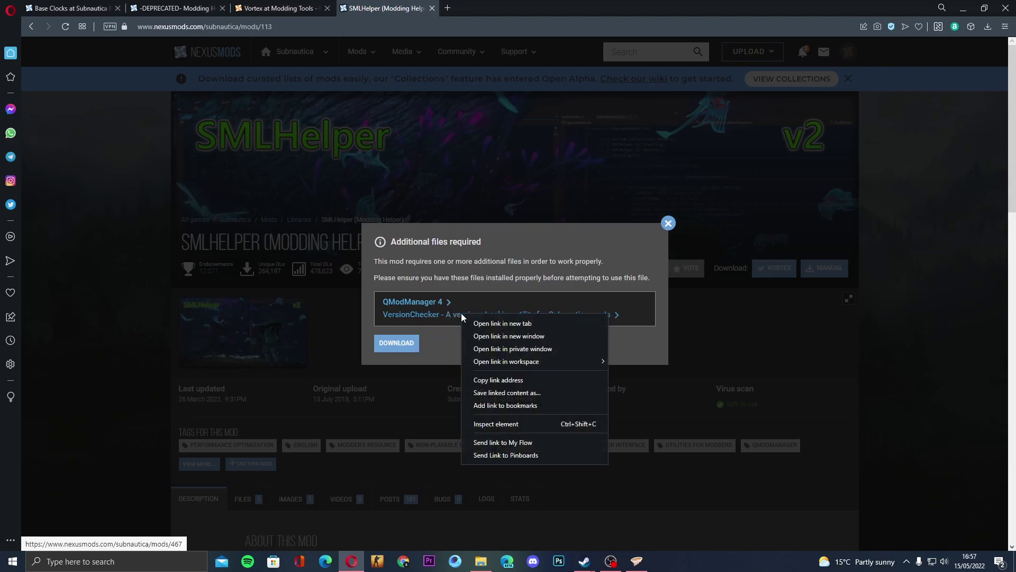
{"action": "left_click", "coordinate": [505, 324]}
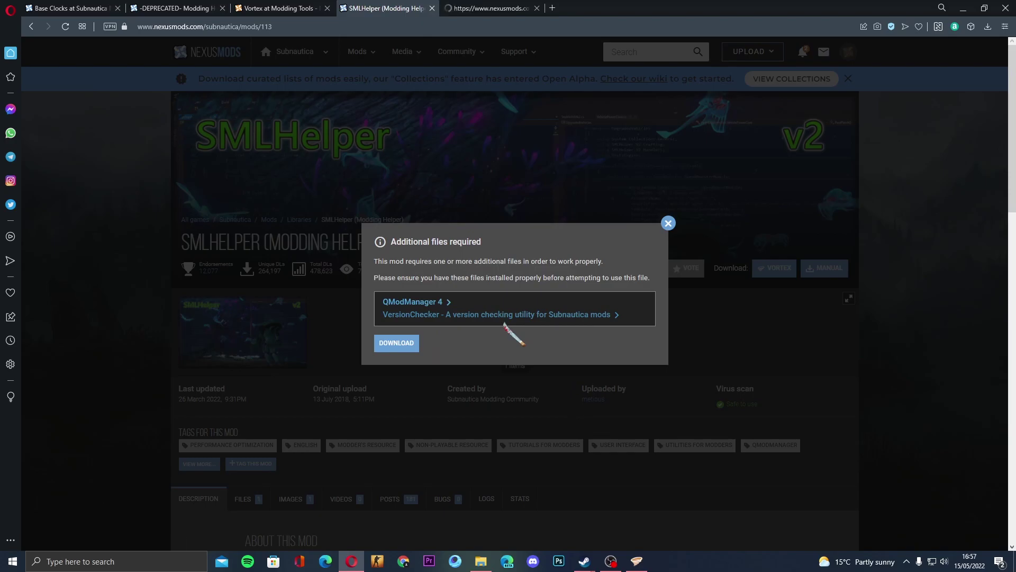
Step: Send SMLHelper 2.13.4 to Vortex using the slow download, and allow the elevated deployment in Vortex
{"action": "left_click", "coordinate": [398, 344]}
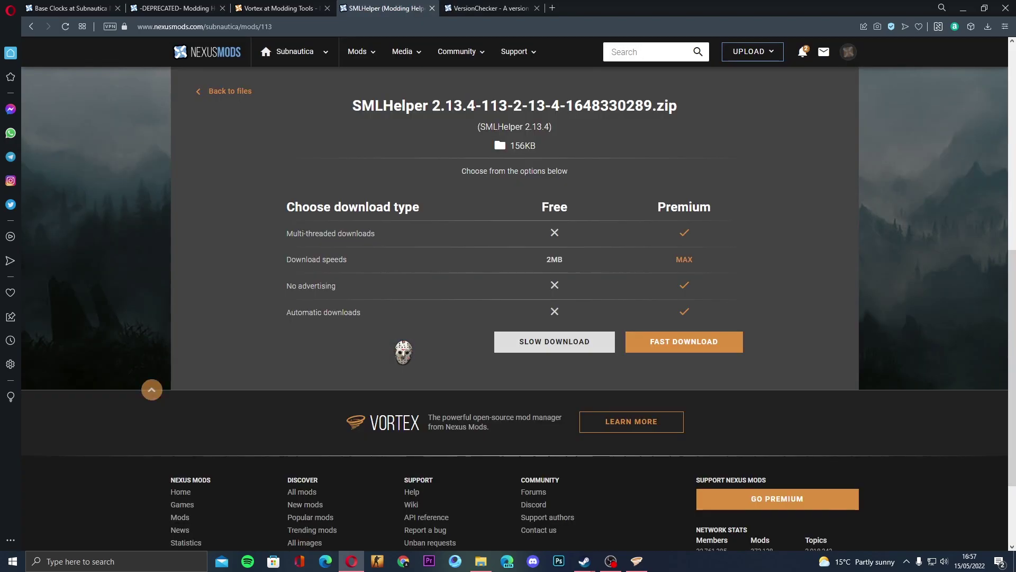
{"action": "left_click", "coordinate": [560, 343]}
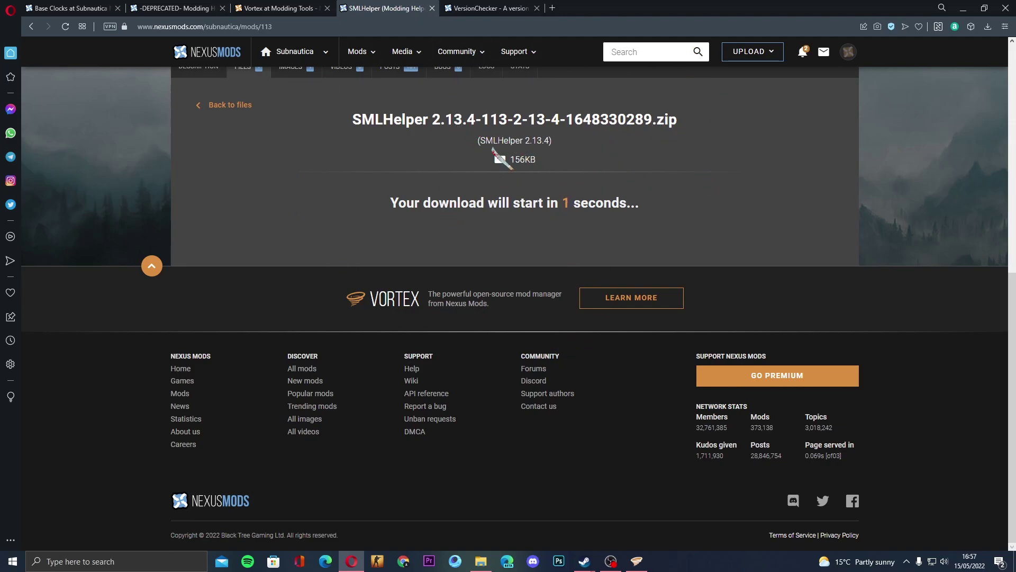
{"action": "left_click", "coordinate": [578, 112]}
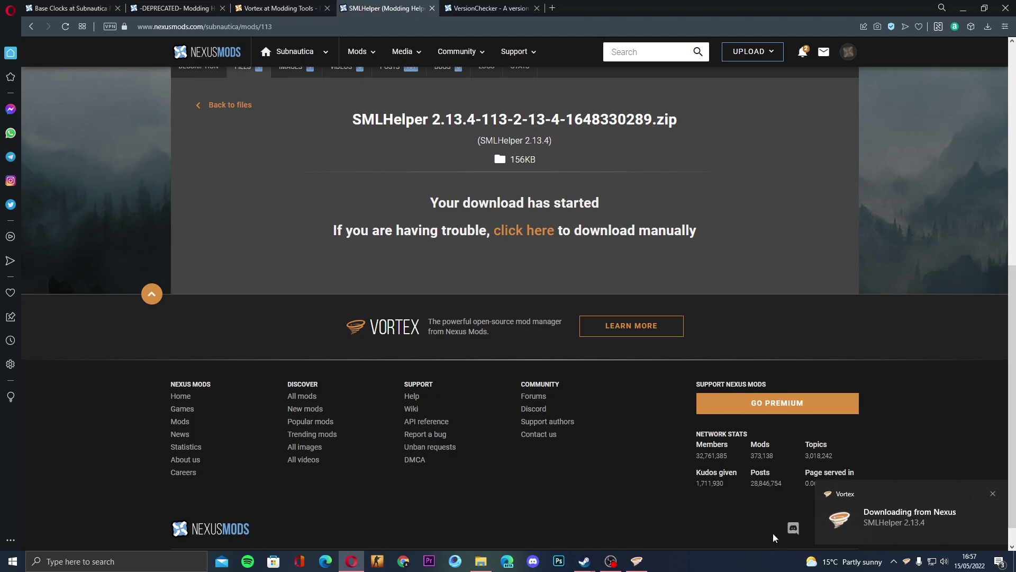
{"action": "left_click", "coordinate": [637, 562]}
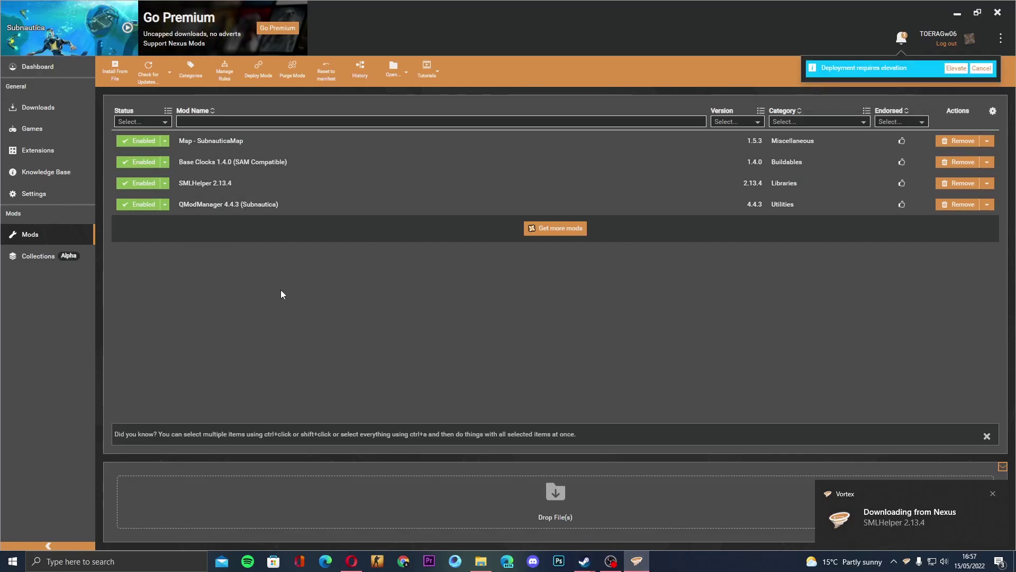
{"action": "left_click", "coordinate": [957, 69]}
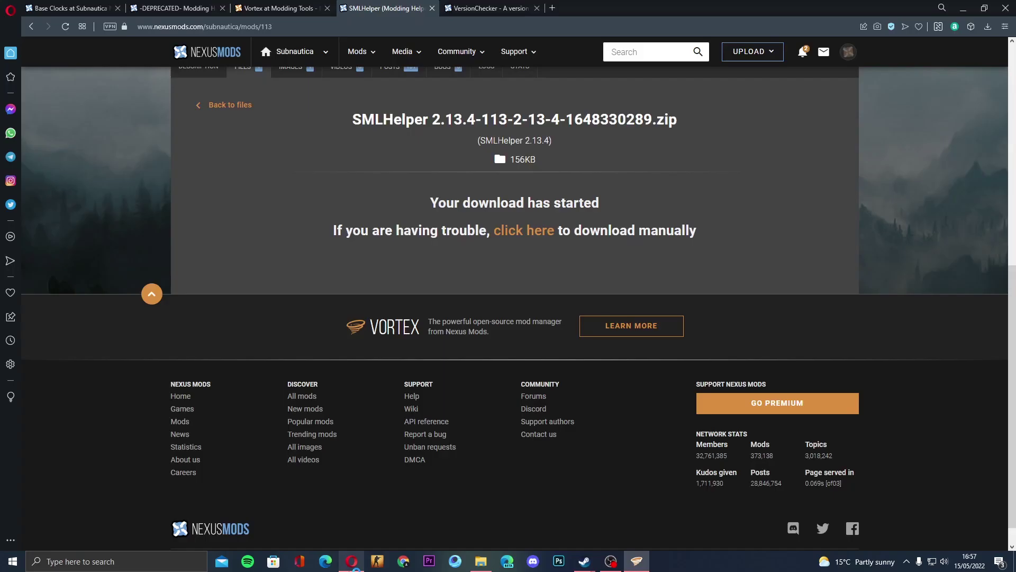
Step: From the VersionChecker page in the browser, send VersionChecker 1.3.1.1 to Vortex using the slow download, and allow the elevated deployment in Vortex
{"action": "left_click", "coordinate": [351, 561]}
{"action": "scroll", "coordinate": [538, 455], "scroll_direction": "up", "scroll_amount": 1}
{"action": "scroll", "coordinate": [538, 455], "scroll_direction": "up", "scroll_amount": 1}
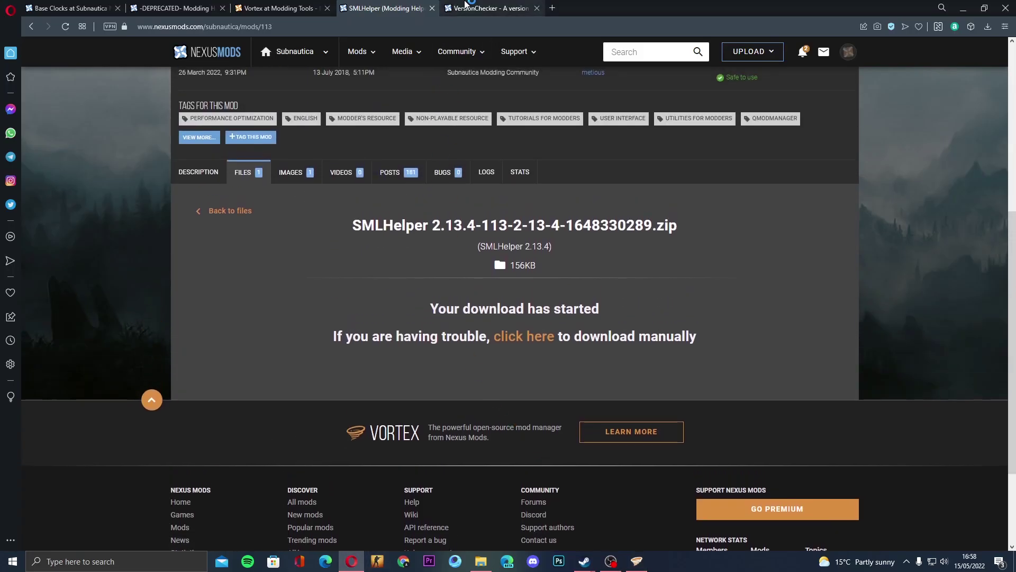
{"action": "left_click", "coordinate": [489, 8]}
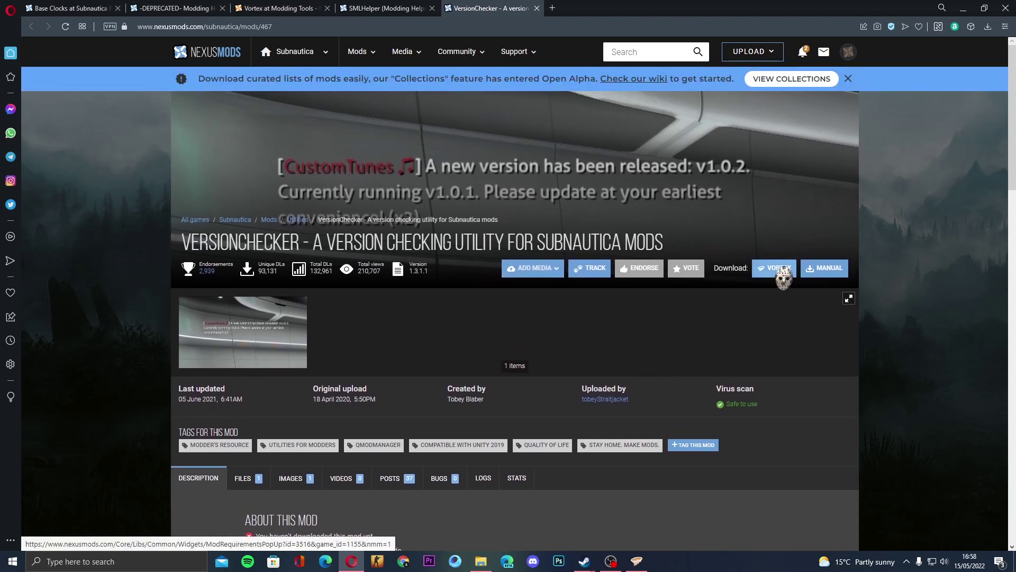
{"action": "left_click", "coordinate": [784, 271]}
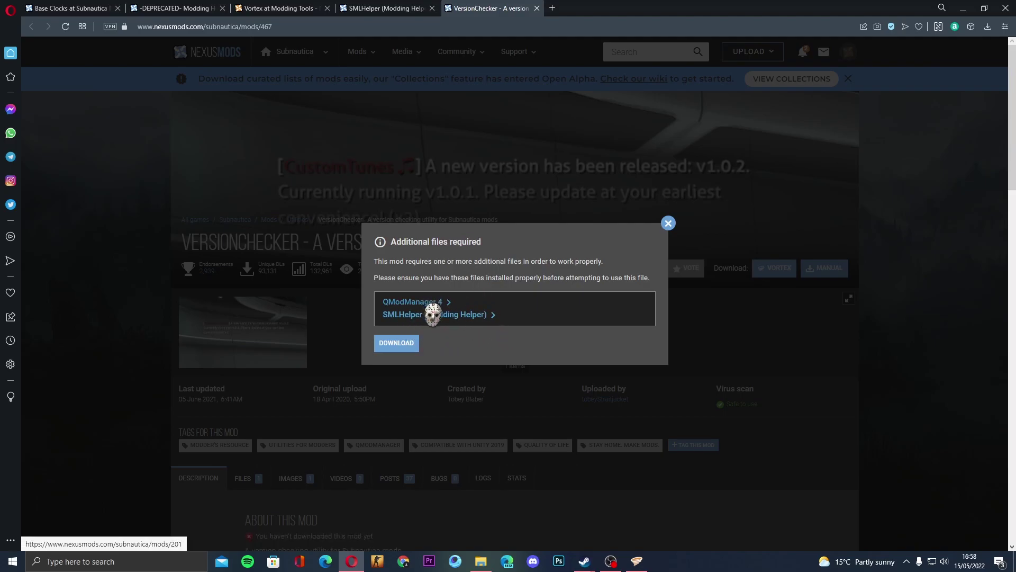
{"action": "left_click", "coordinate": [400, 345]}
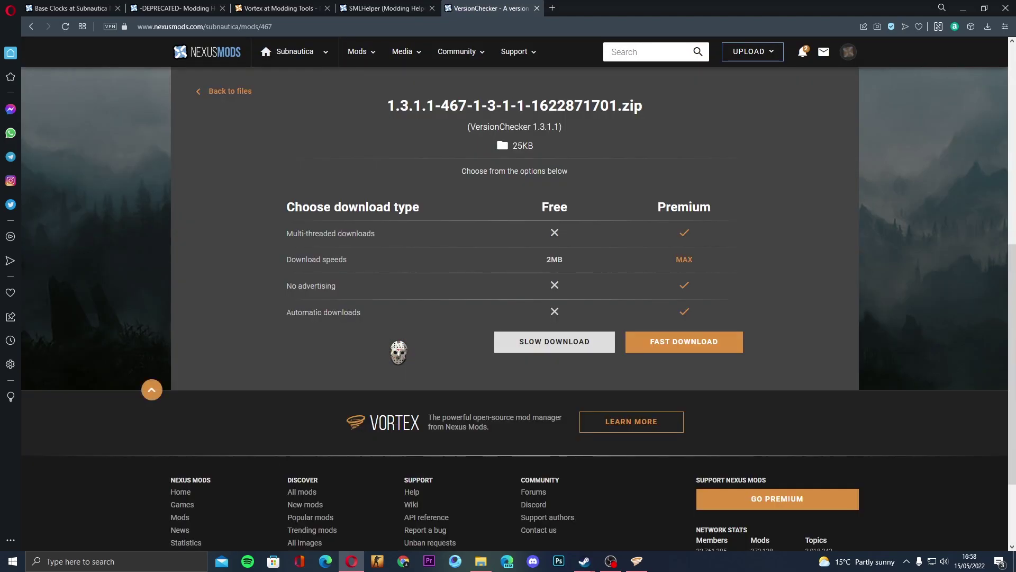
{"action": "left_click", "coordinate": [582, 347]}
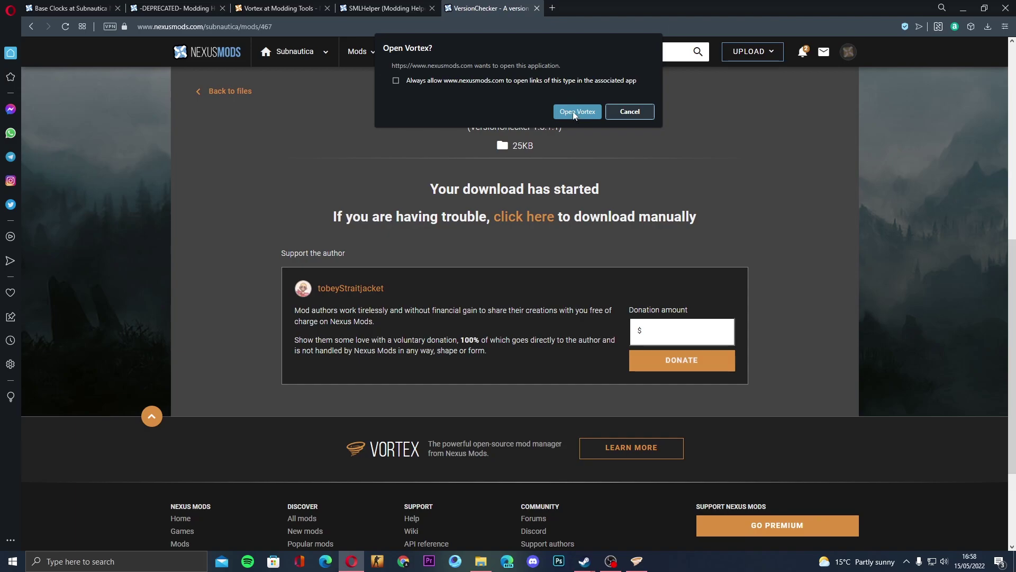
{"action": "left_click", "coordinate": [572, 111]}
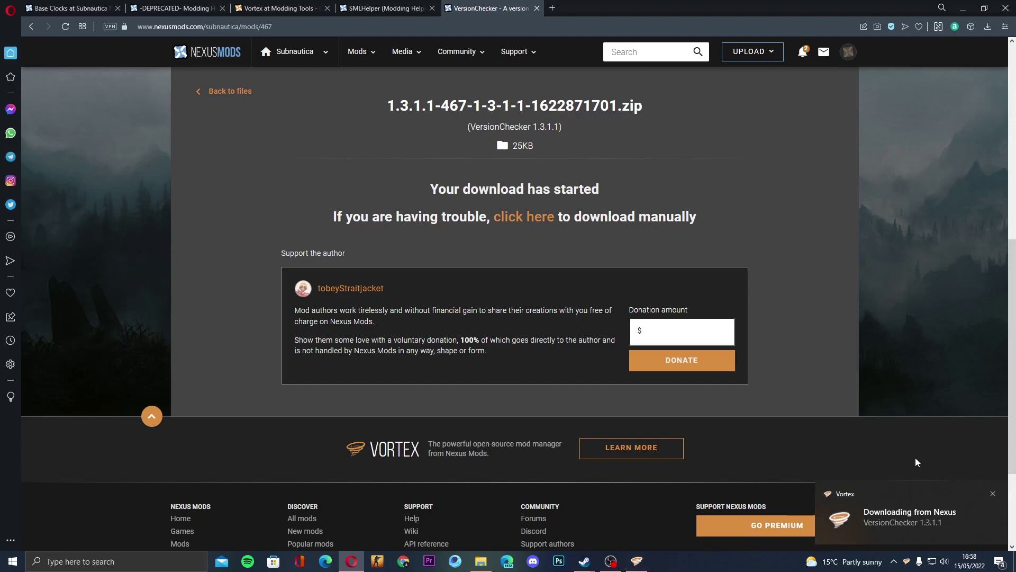
{"action": "left_click", "coordinate": [637, 561]}
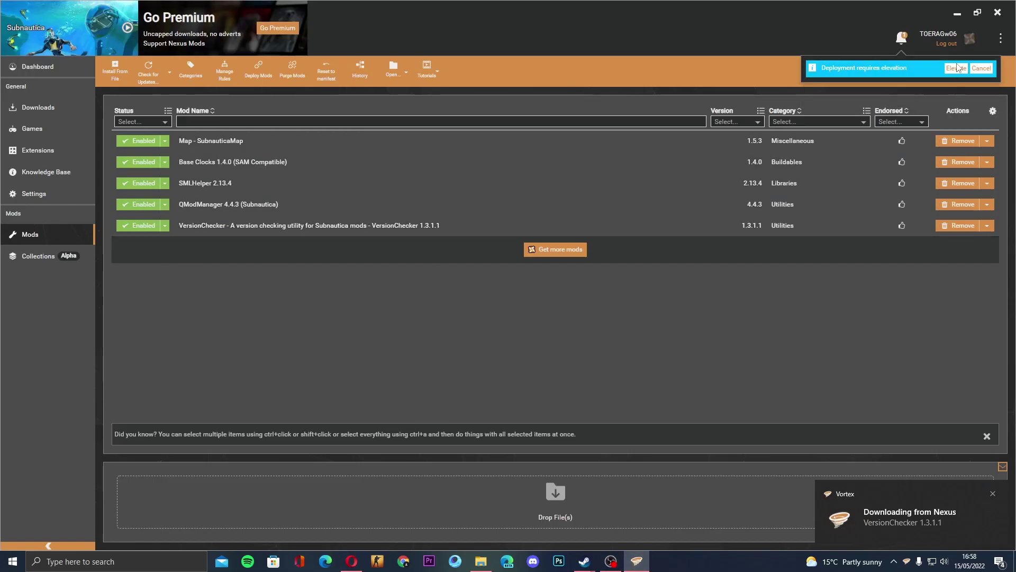
{"action": "left_click", "coordinate": [953, 67]}
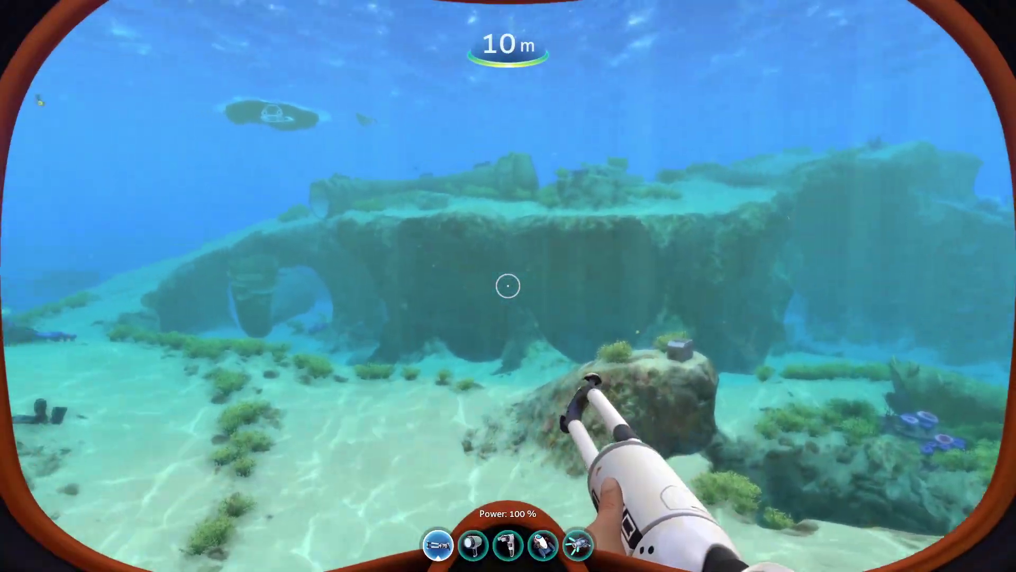
{"action": "key", "text": "w"}
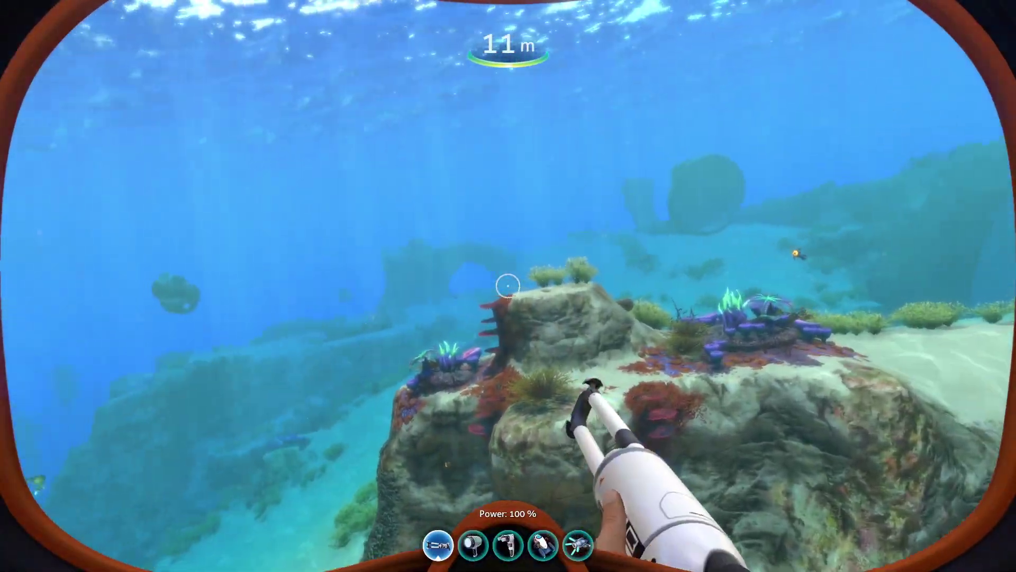
{"action": "mouse_move", "coordinate": [508, 286]}
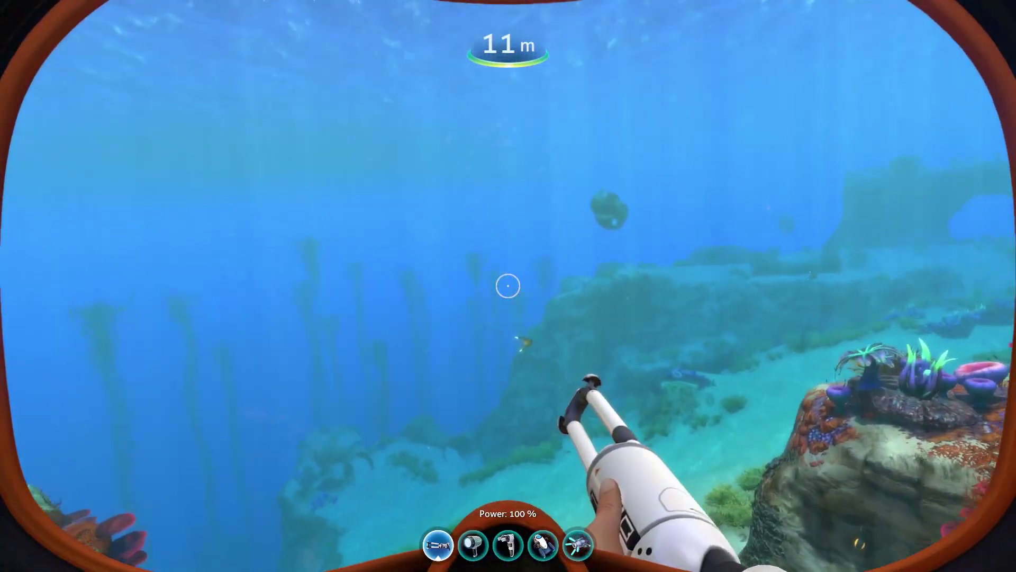
{"action": "key", "text": "w"}
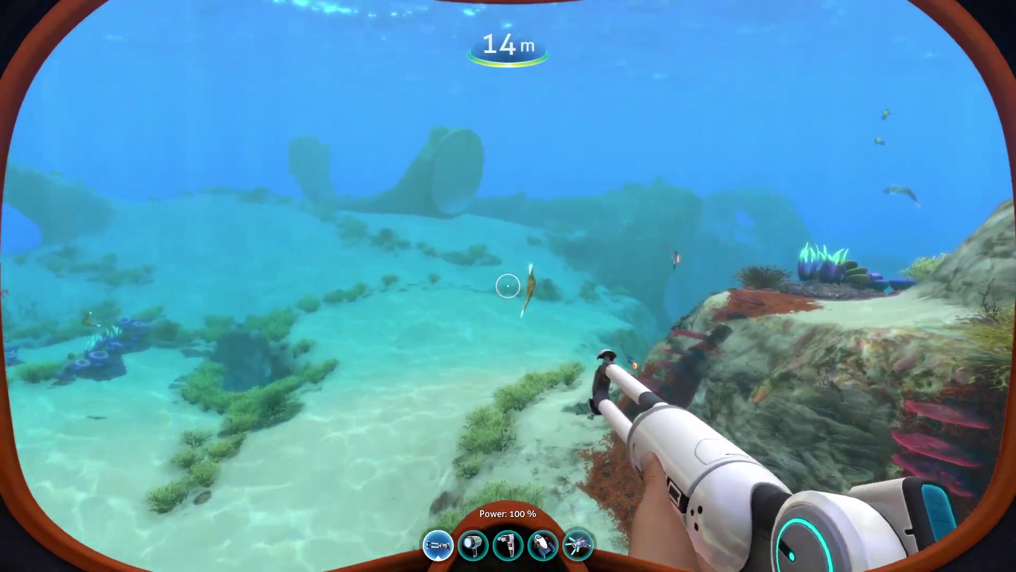
Step: In Subnautica, look through the PDA's blueprints and check the Base Clocks entries, Analogue Clock and Digital Clock, including the required materials
{"action": "key", "text": "Escape"}
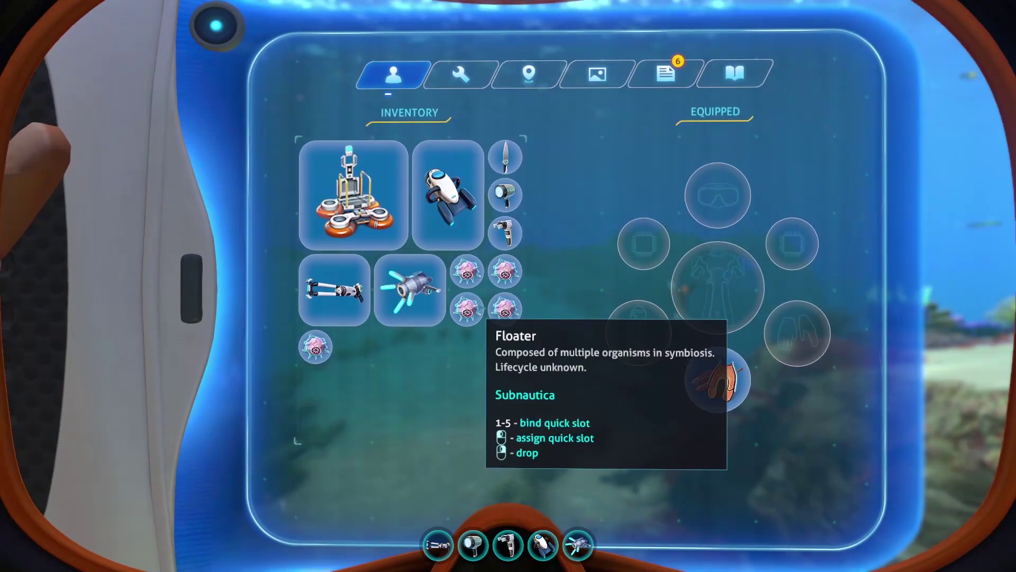
{"action": "left_click", "coordinate": [733, 74]}
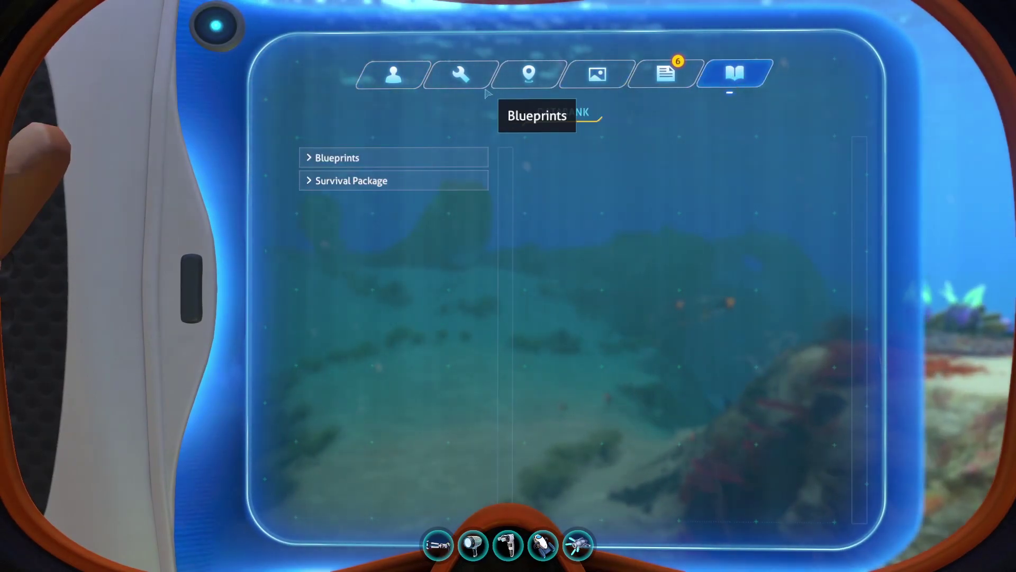
{"action": "left_click", "coordinate": [457, 75]}
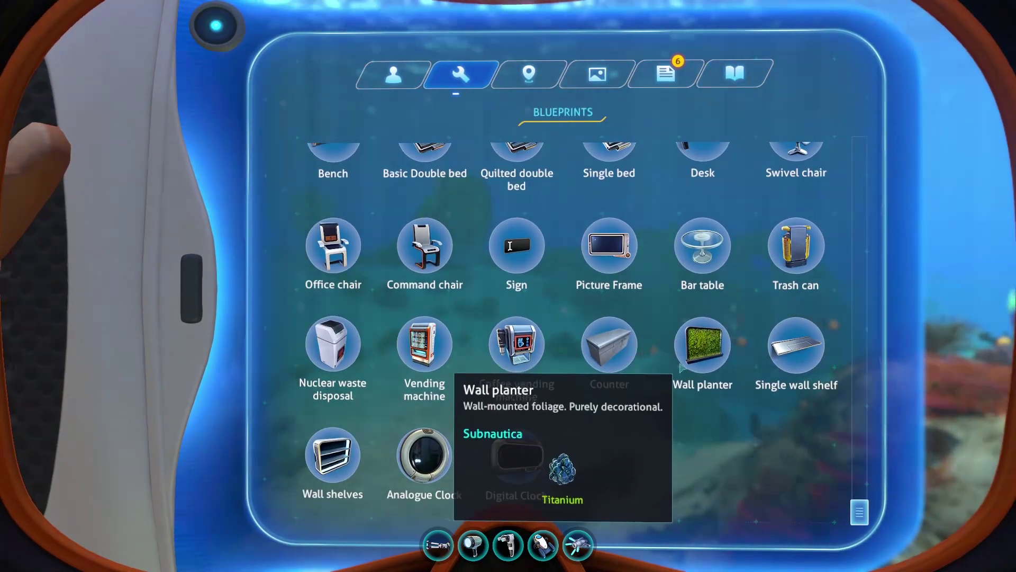
{"action": "scroll", "coordinate": [557, 340], "scroll_direction": "up", "scroll_amount": 15}
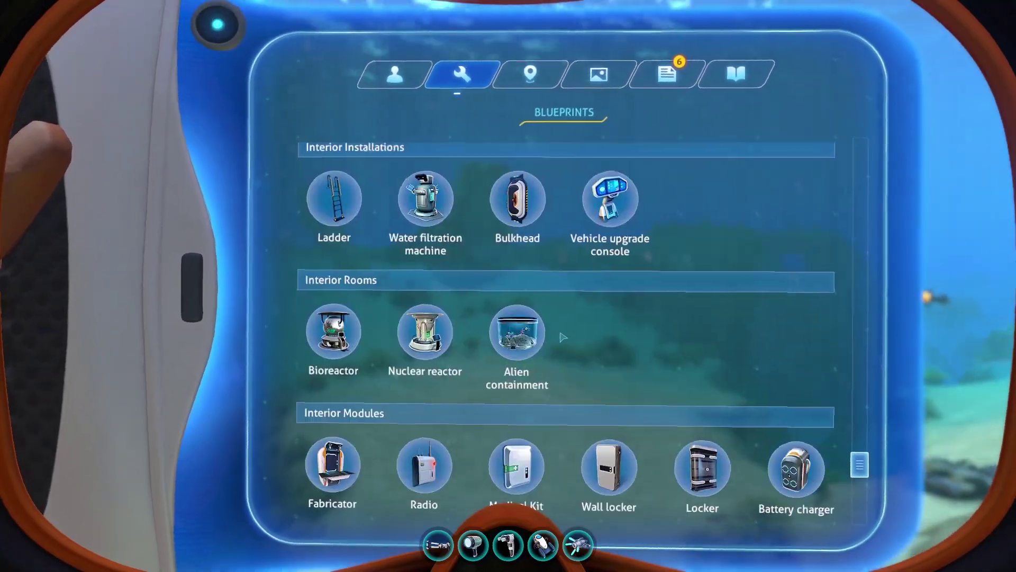
{"action": "scroll", "coordinate": [558, 340], "scroll_direction": "up", "scroll_amount": 15}
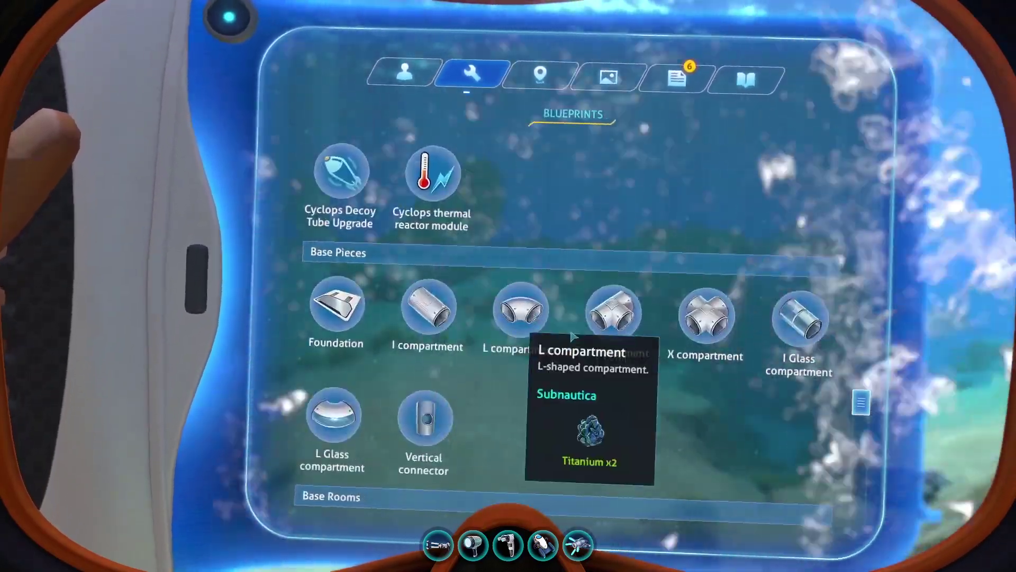
{"action": "scroll", "coordinate": [654, 322], "scroll_direction": "up", "scroll_amount": 3}
{"action": "scroll", "coordinate": [595, 312], "scroll_direction": "down", "scroll_amount": 8}
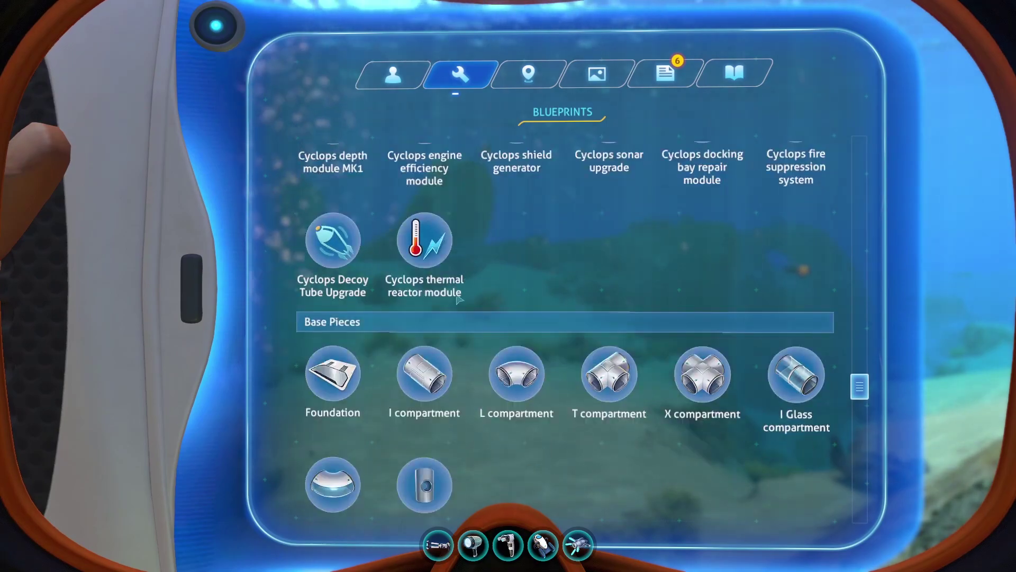
{"action": "scroll", "coordinate": [594, 312], "scroll_direction": "down", "scroll_amount": 5}
{"action": "scroll", "coordinate": [508, 217], "scroll_direction": "up", "scroll_amount": 1}
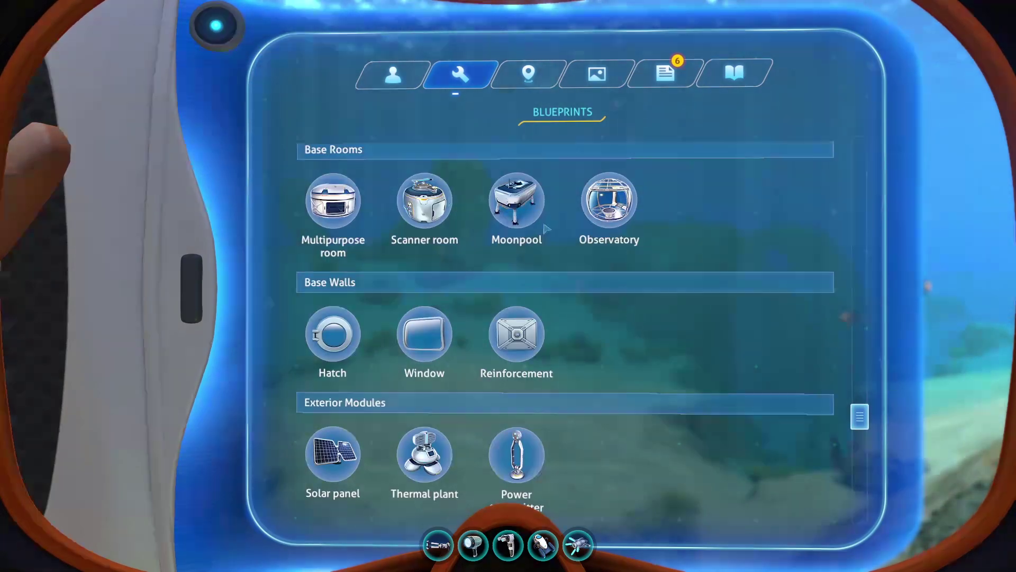
{"action": "scroll", "coordinate": [639, 266], "scroll_direction": "down", "scroll_amount": 6}
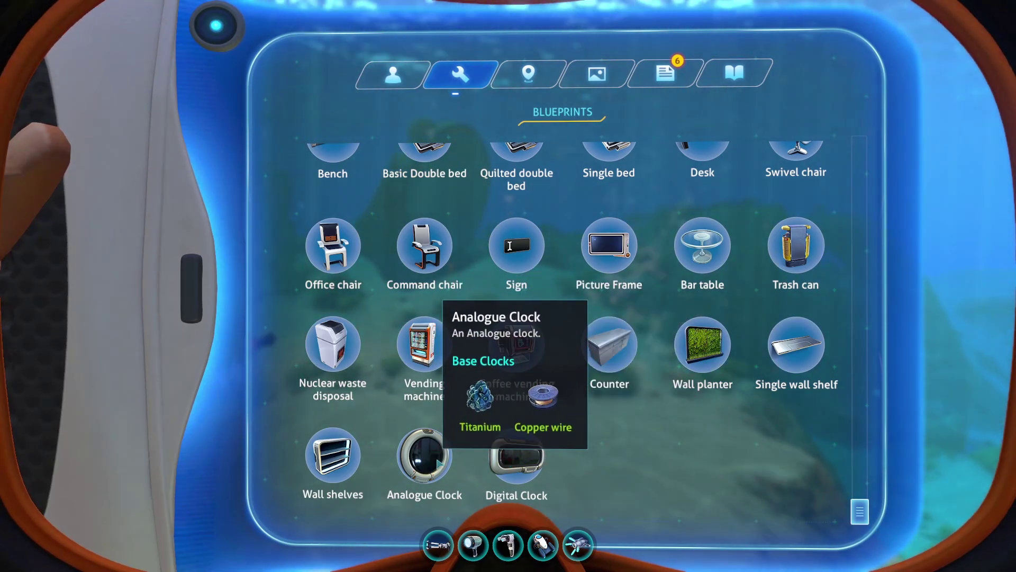
{"action": "key", "text": "Tab"}
Step: Build a multipurpose room on the seabed with the habitat builder and place a hatch on its wall
{"action": "key", "text": "3"}
{"action": "right_click", "coordinate": [508, 286]}
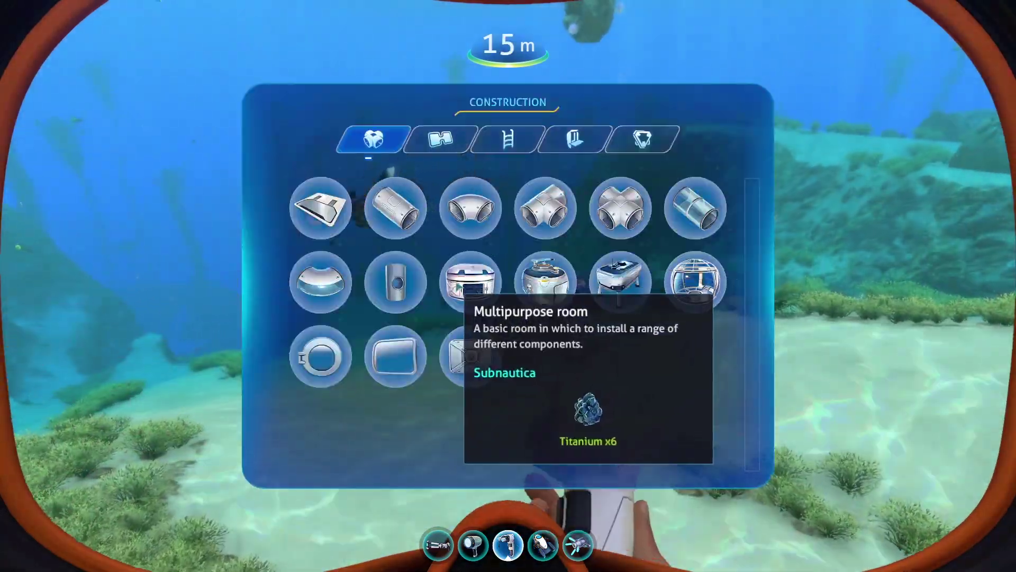
{"action": "left_click", "coordinate": [544, 282]}
{"action": "left_click", "coordinate": [508, 286]}
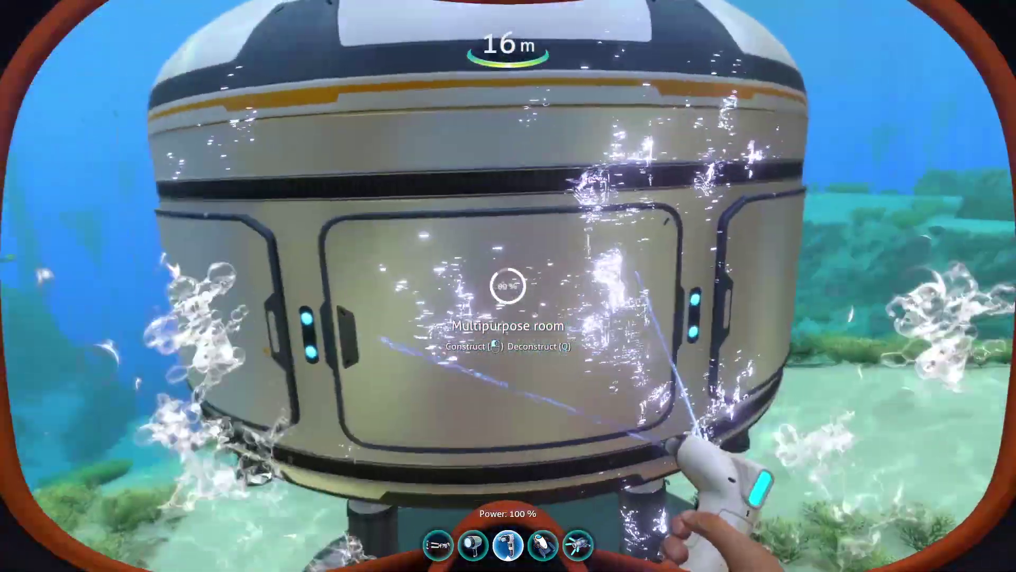
{"action": "right_click", "coordinate": [508, 286]}
{"action": "left_click", "coordinate": [320, 356]}
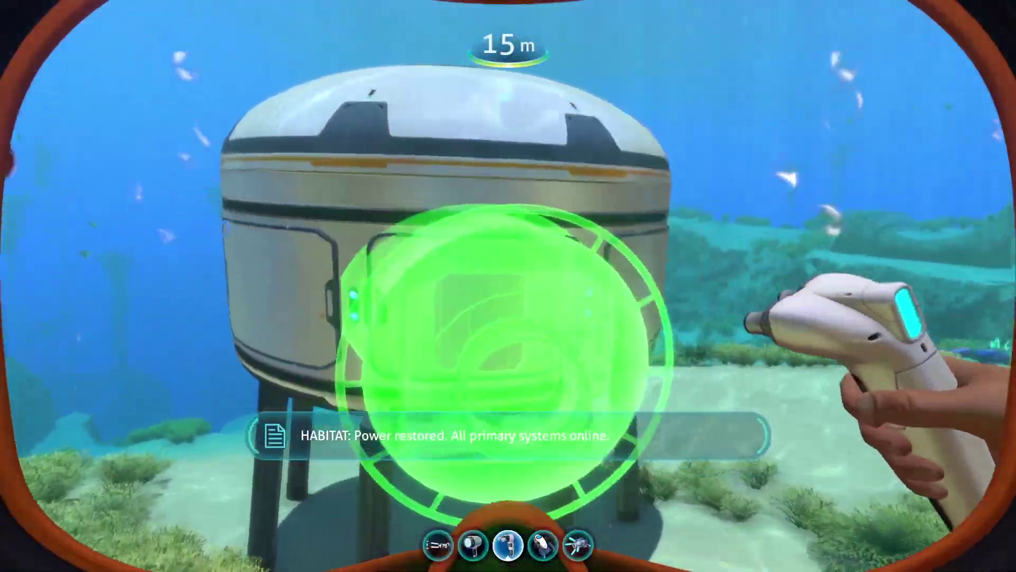
{"action": "left_click", "coordinate": [508, 286]}
{"action": "right_click", "coordinate": [508, 286]}
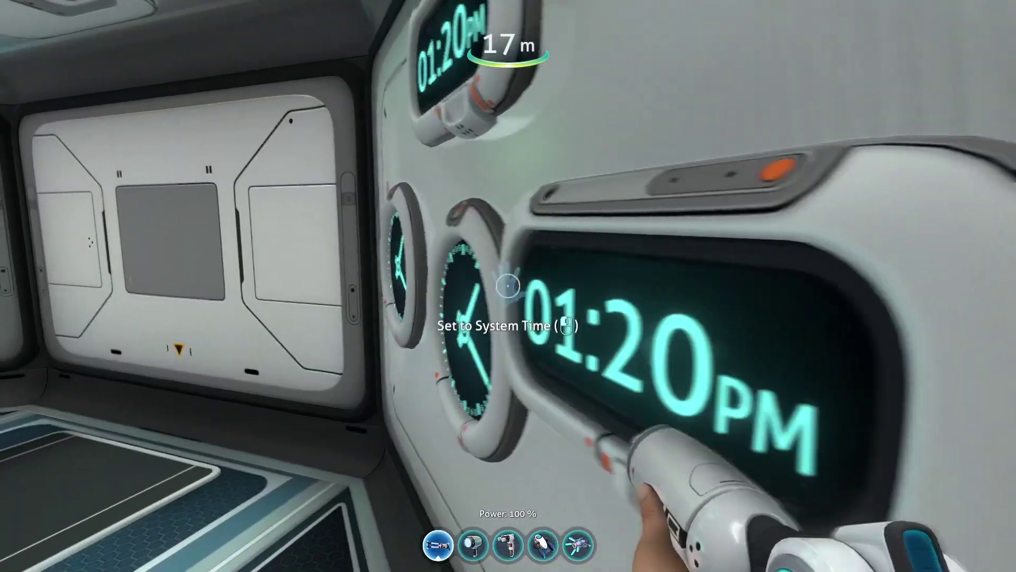
Step: Inspect the analogue and digital clocks on the base's interior wall, and leave the base through the hatch
{"action": "key", "text": "w"}
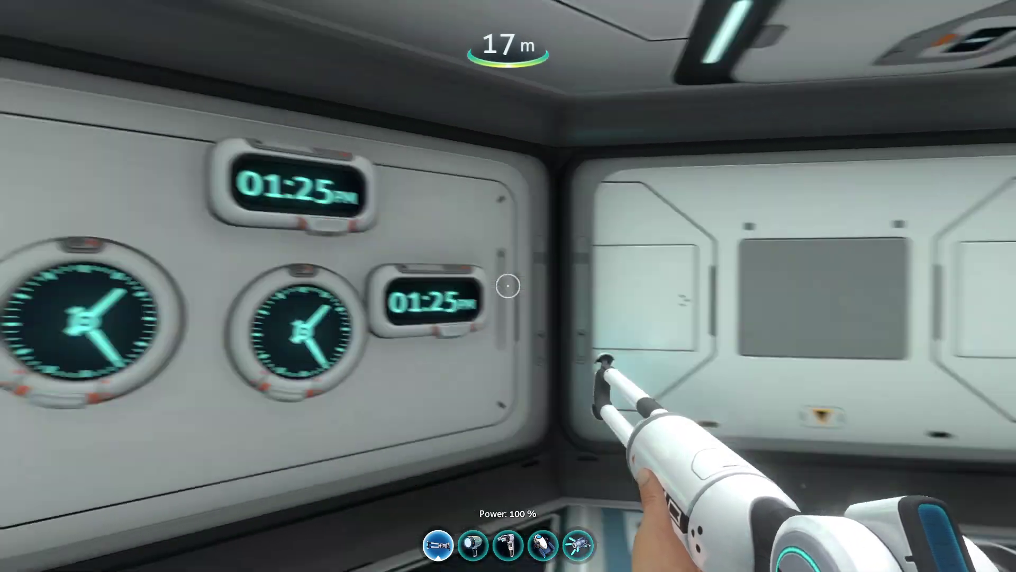
{"action": "key", "text": "w"}
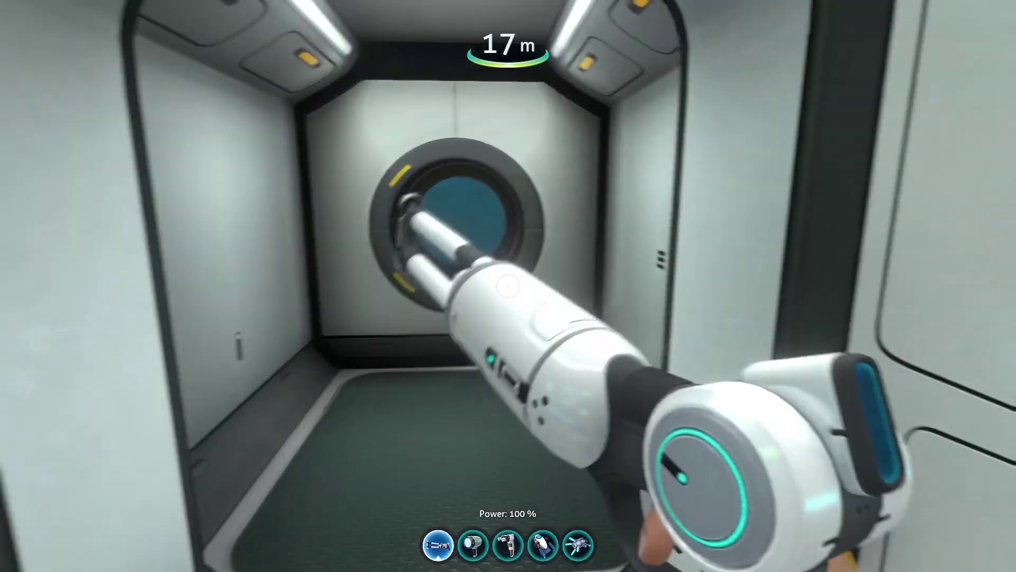
{"action": "key", "text": "w"}
{"action": "left_click", "coordinate": [508, 286]}
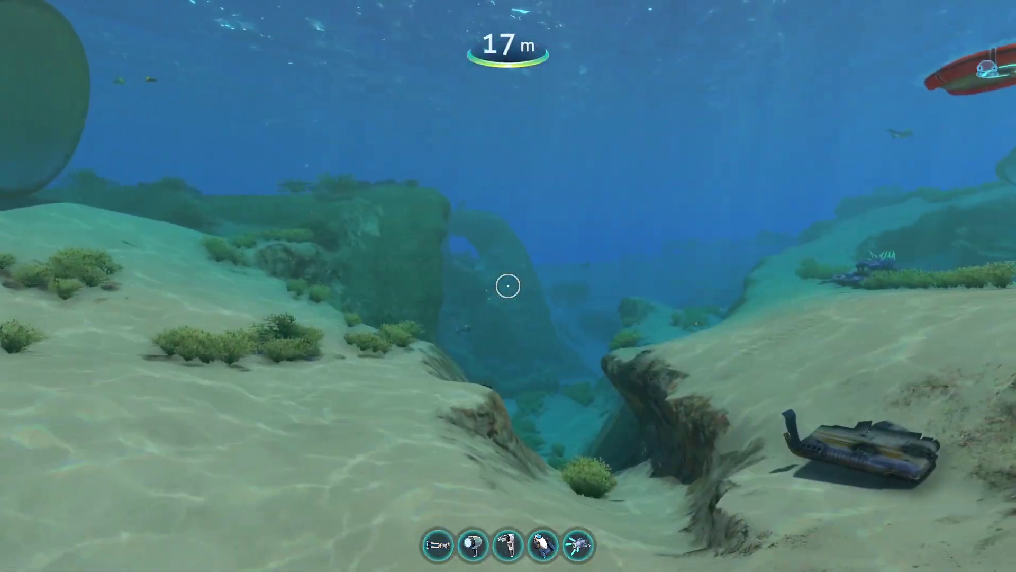
{"action": "left_click", "coordinate": [508, 286]}
{"action": "key", "text": "w"}
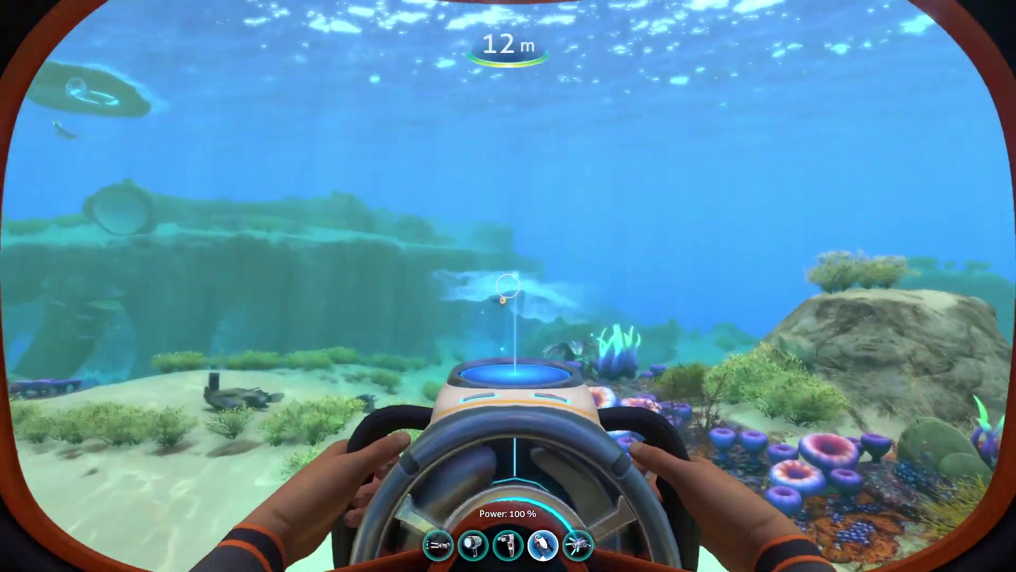
{"action": "key", "text": "w"}
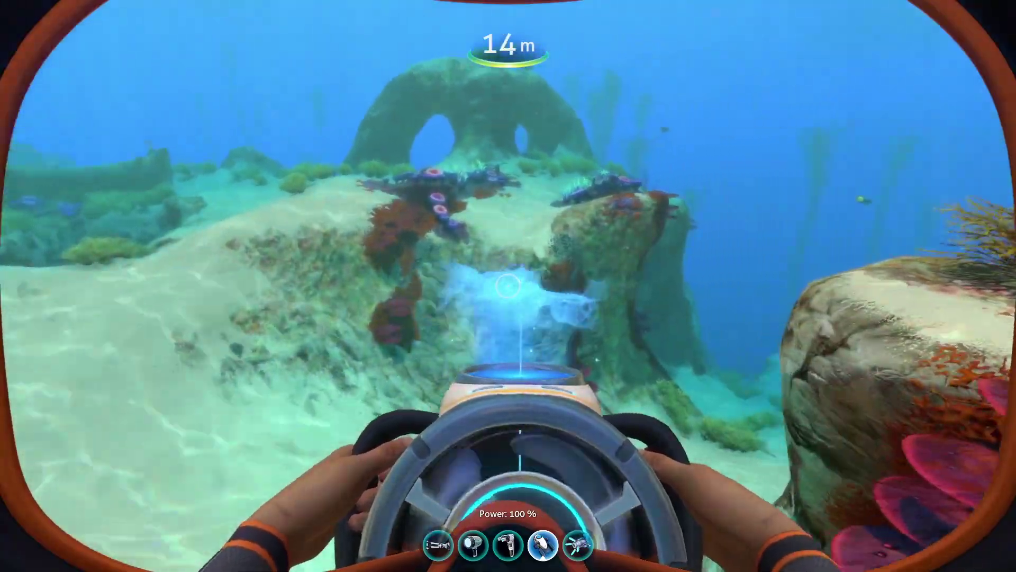